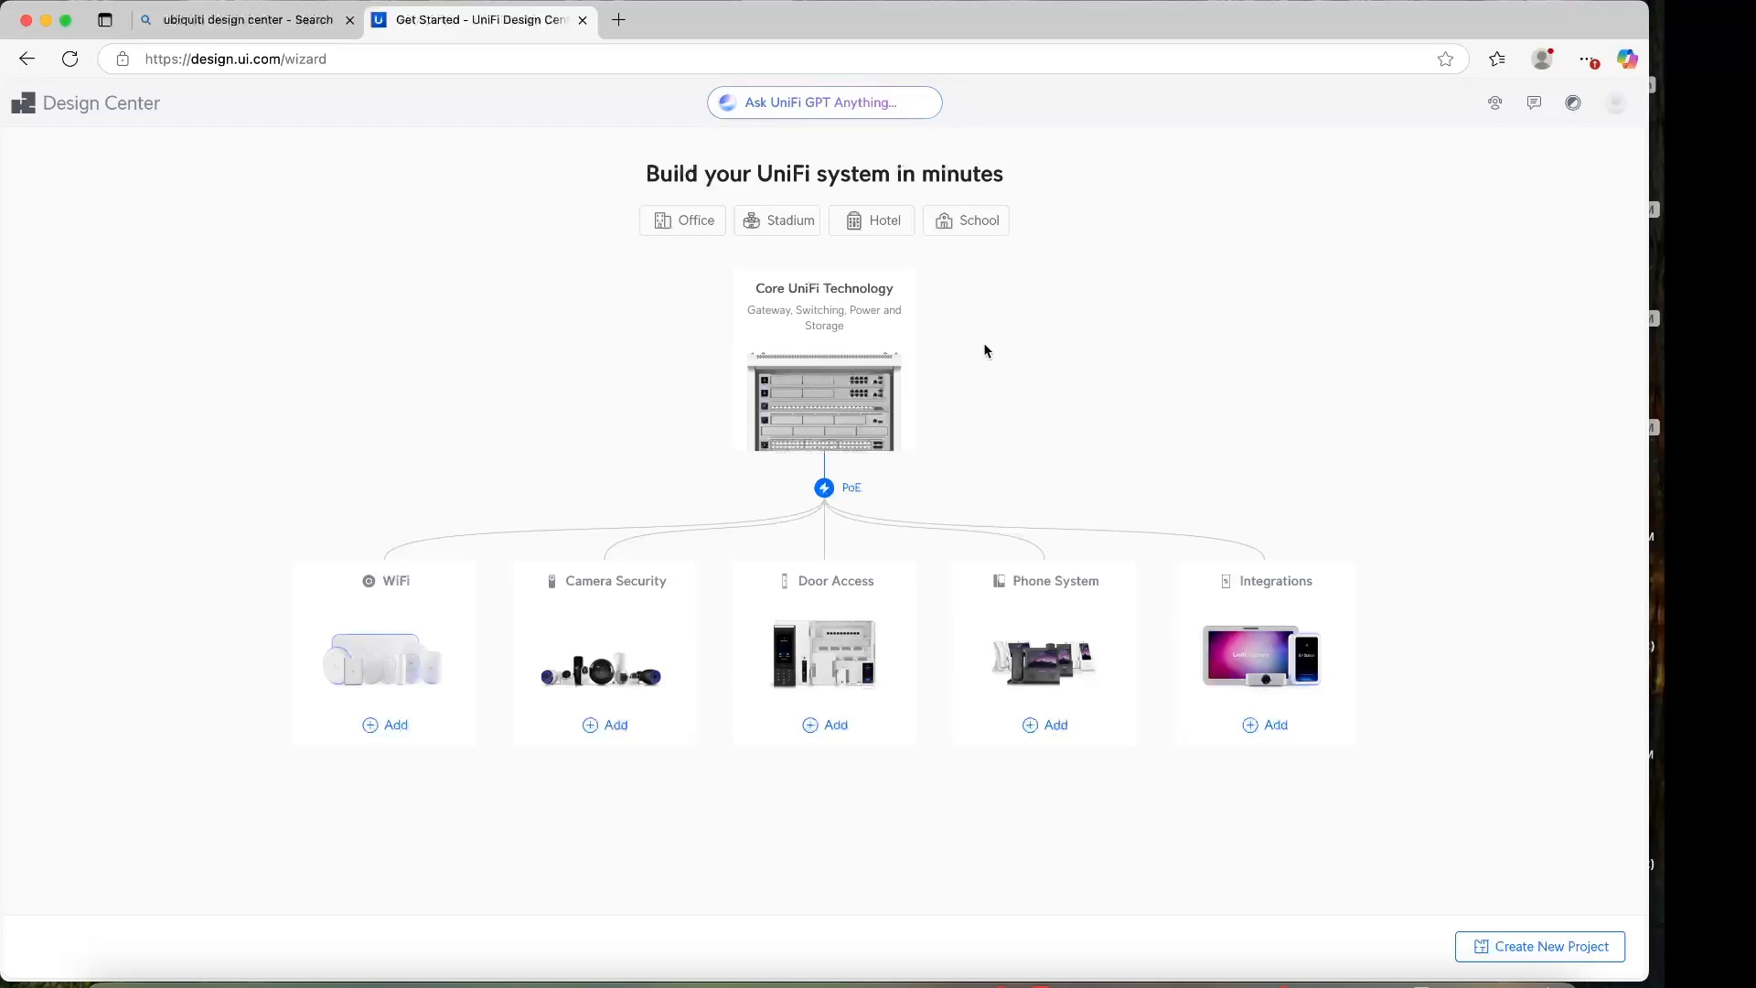
Step: Add a Standard 24 switch to the 12U rack of the Core UniFi Technology section, directly below the Dream Machine Pro Max
left_click(817, 414)
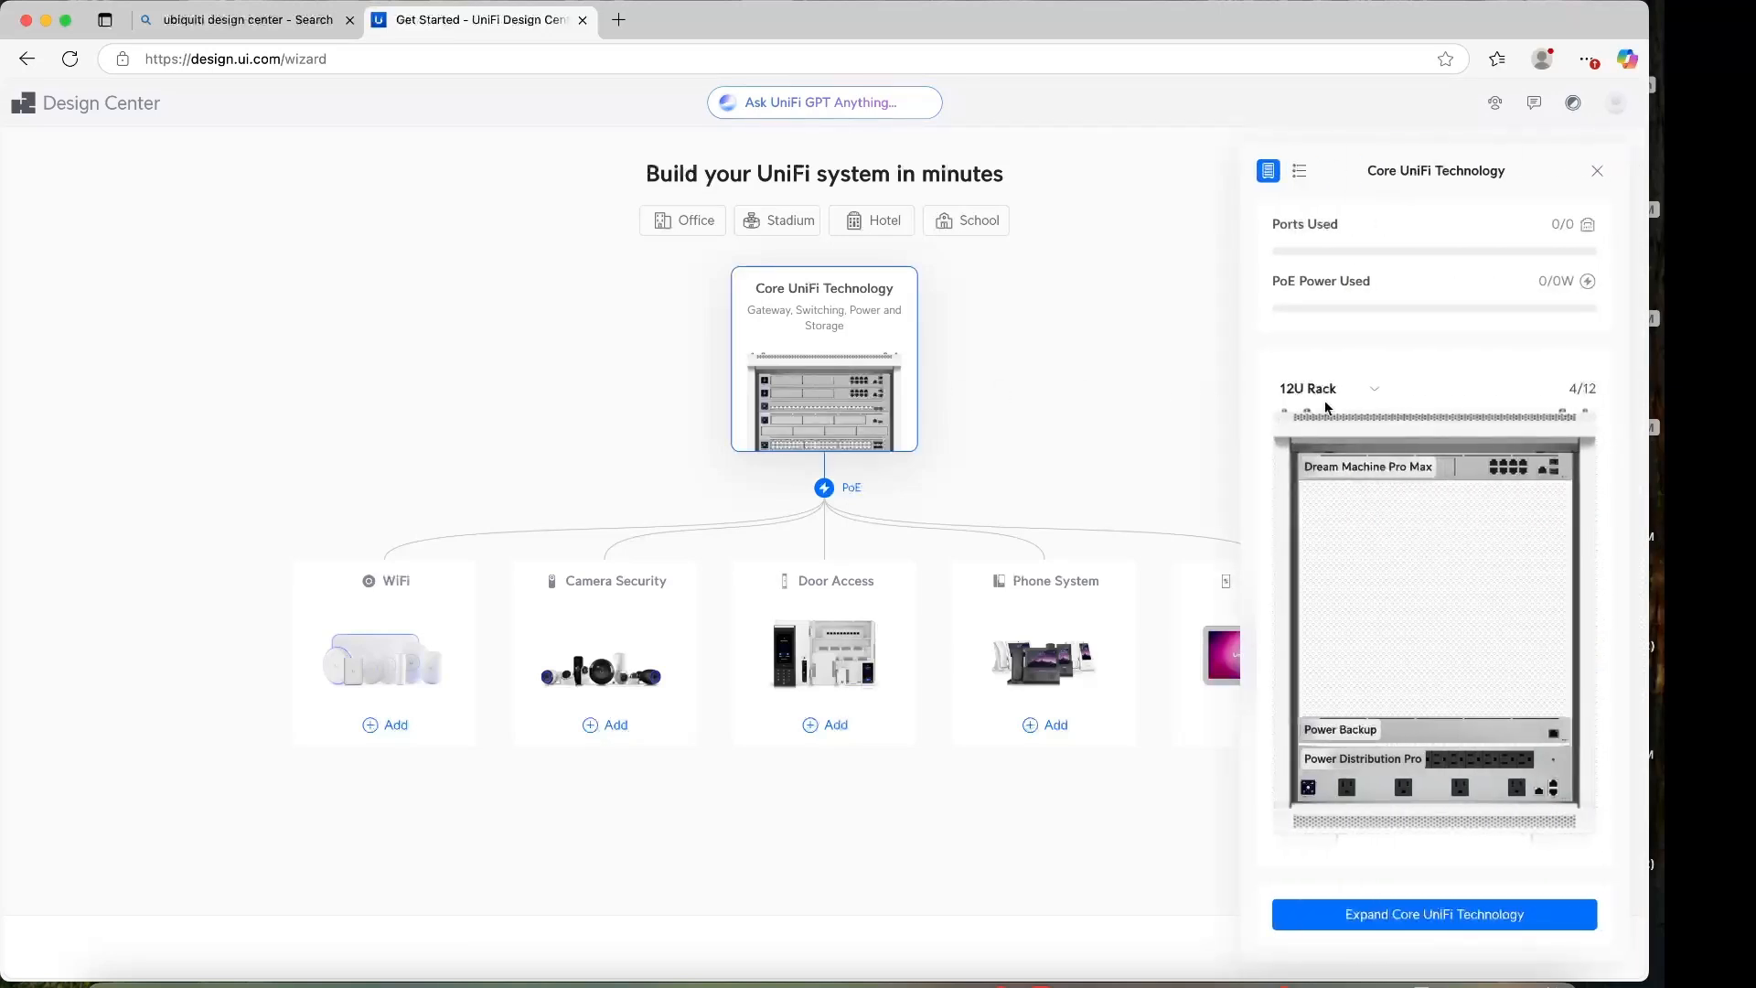
mouse_move(1357, 466)
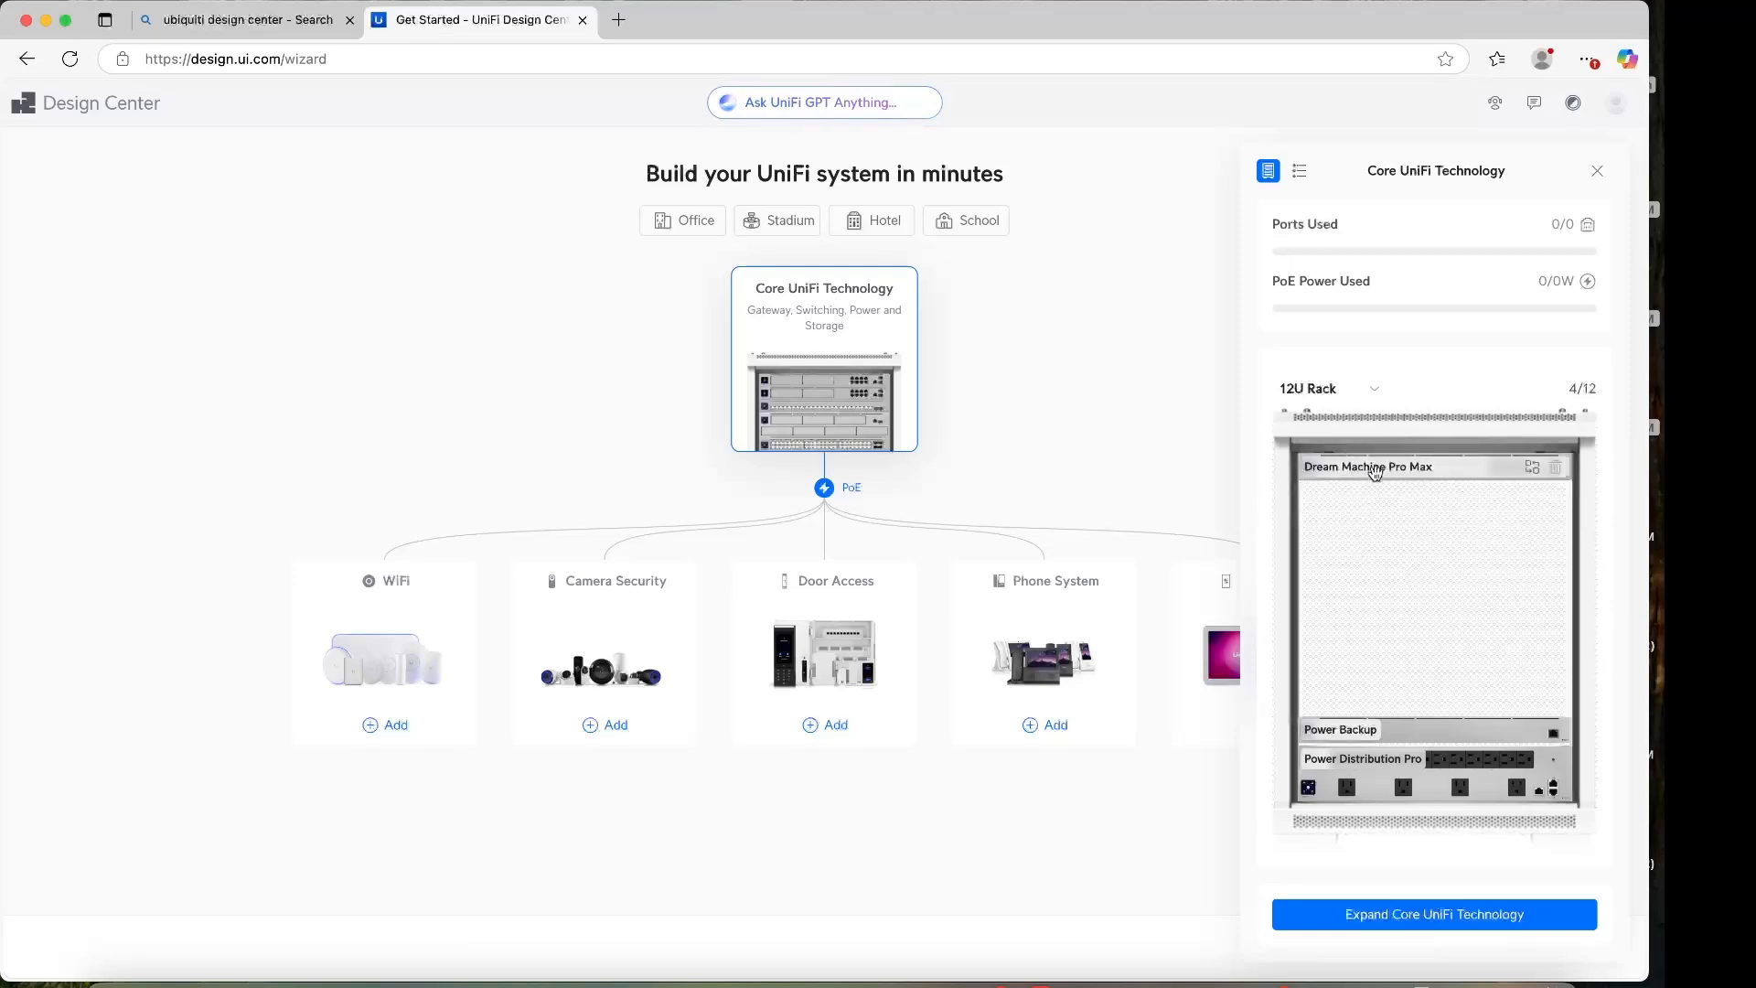
mouse_move(1372, 505)
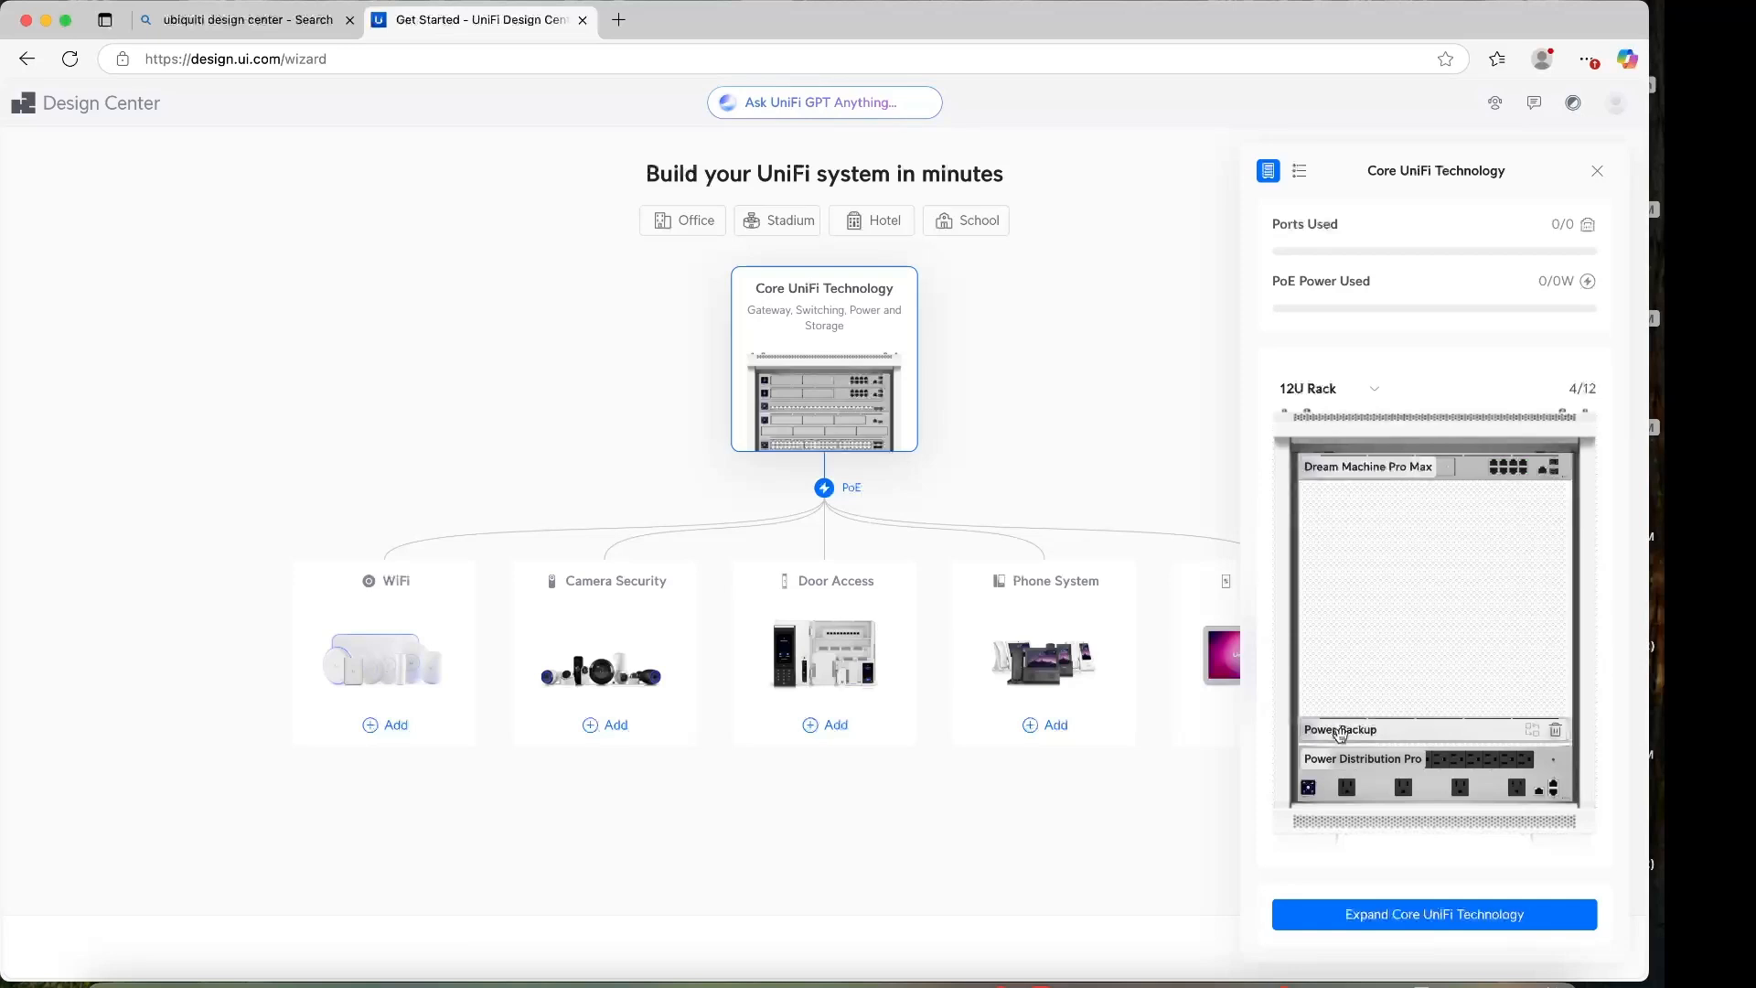
mouse_move(1353, 777)
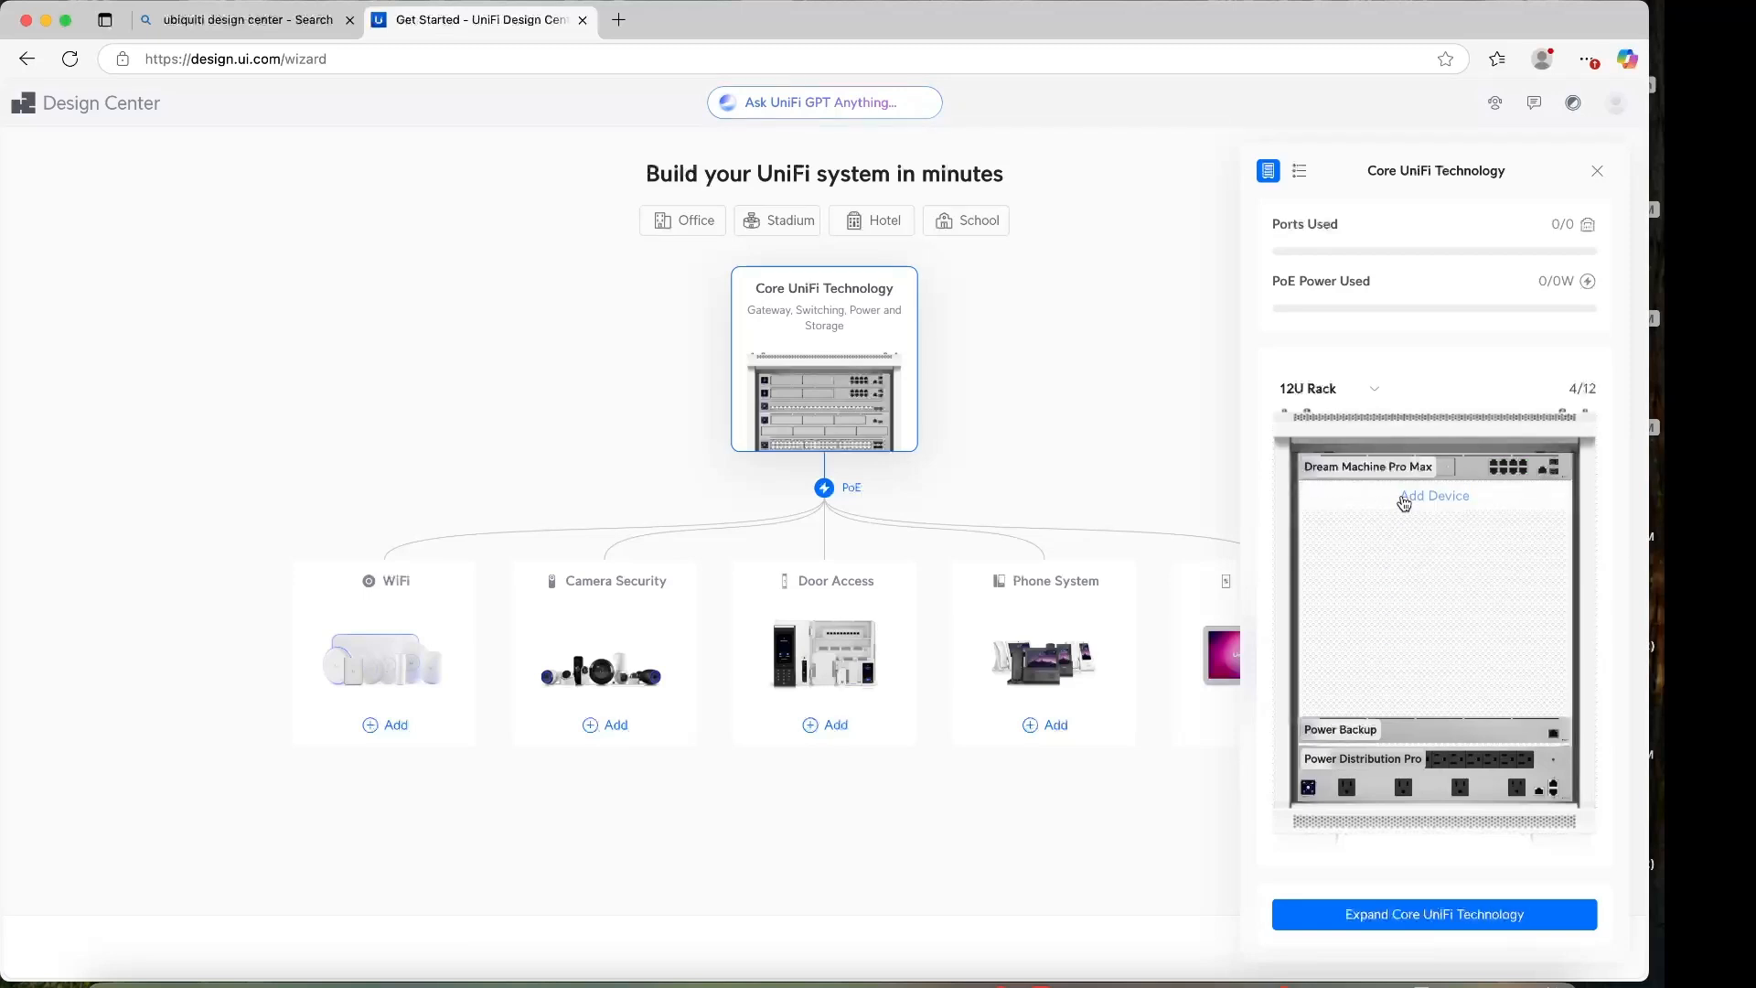
left_click(1425, 496)
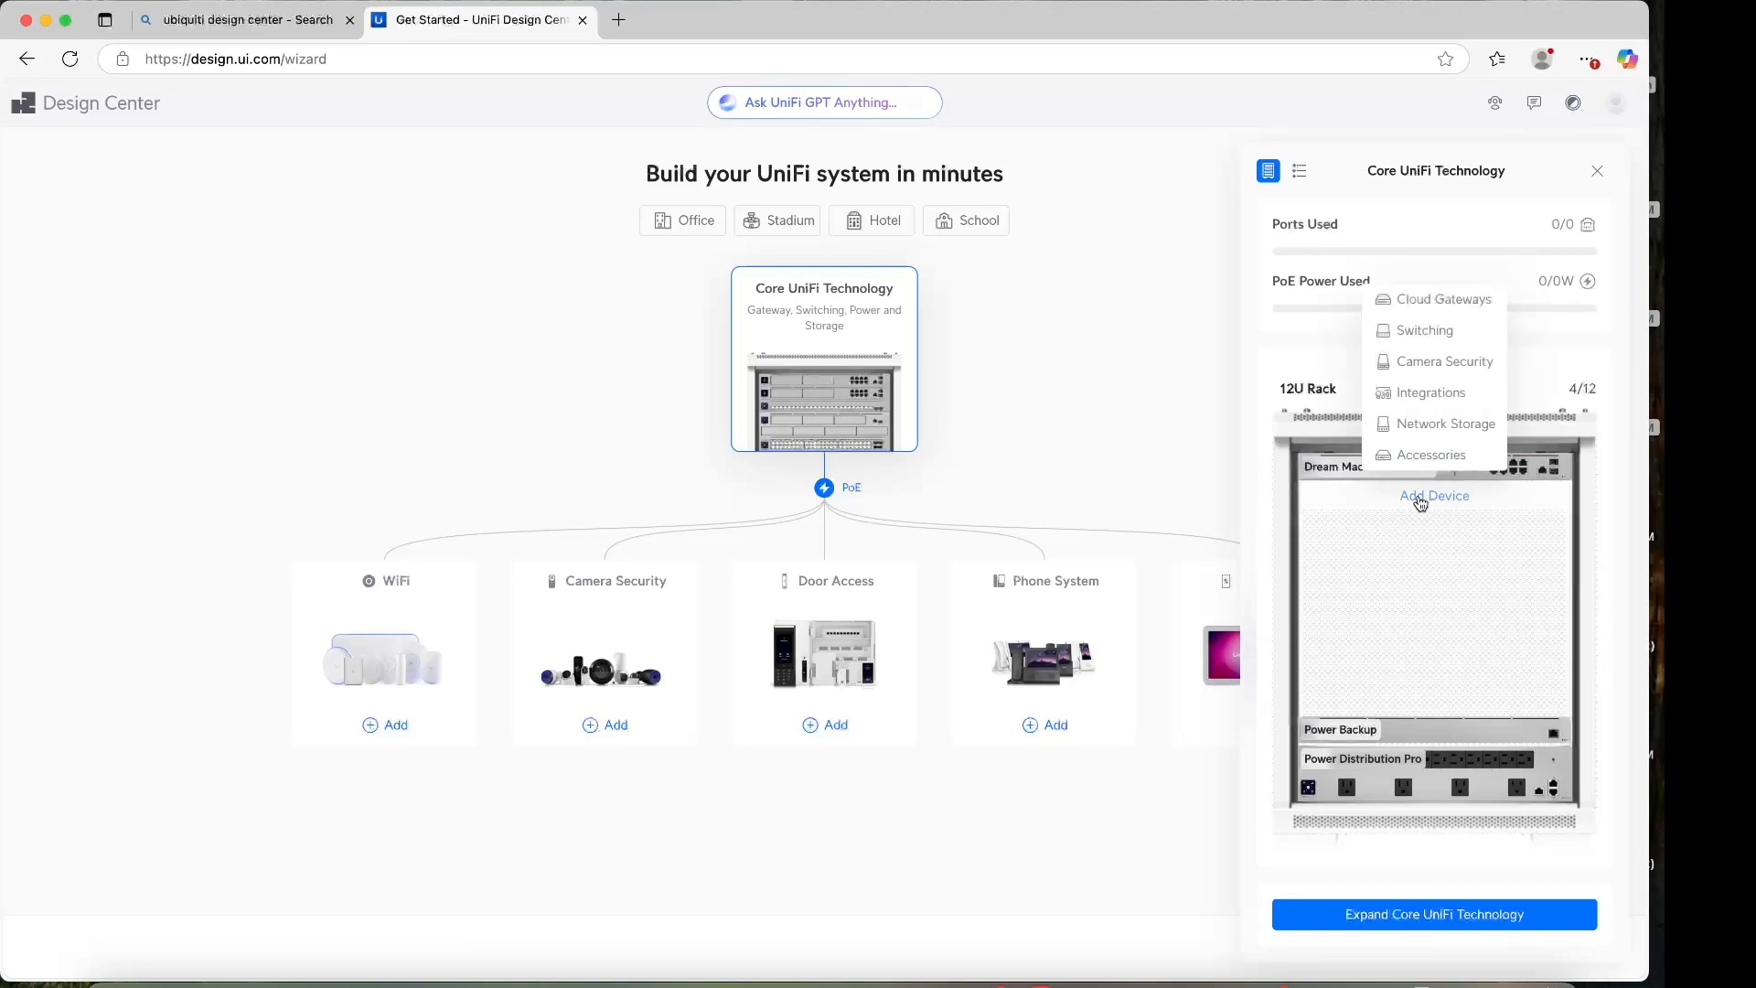
left_click(1432, 333)
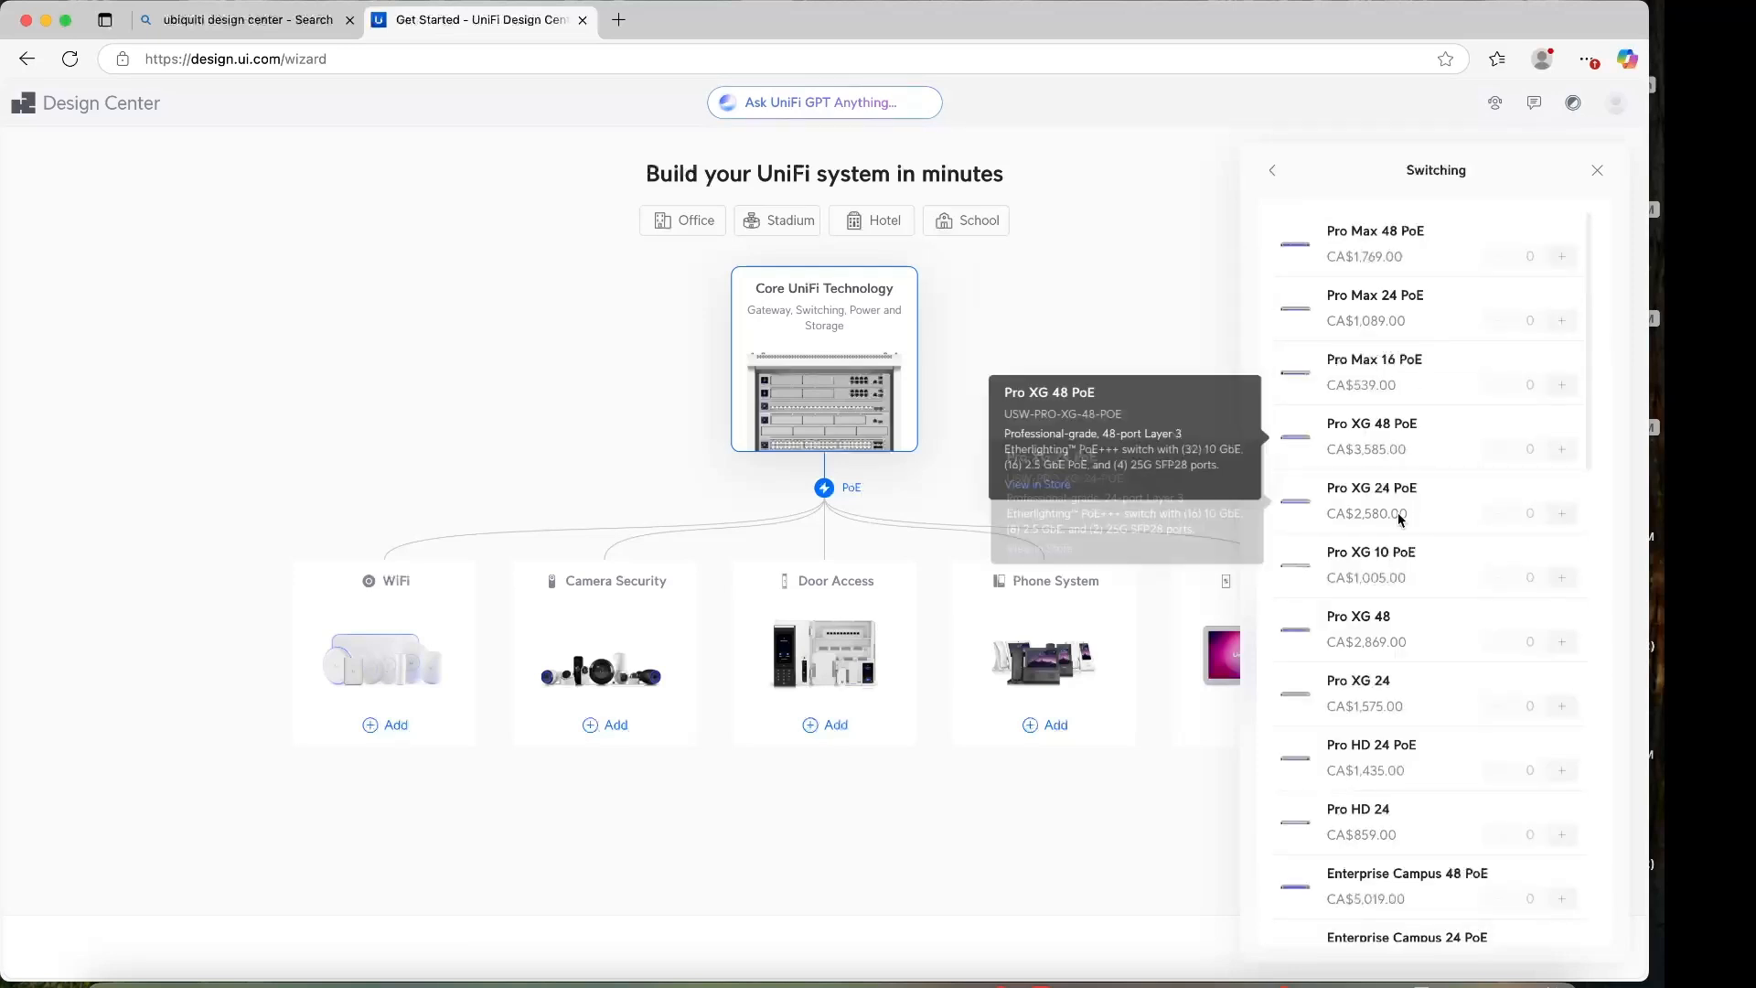
scroll(1361, 706, "down", 10)
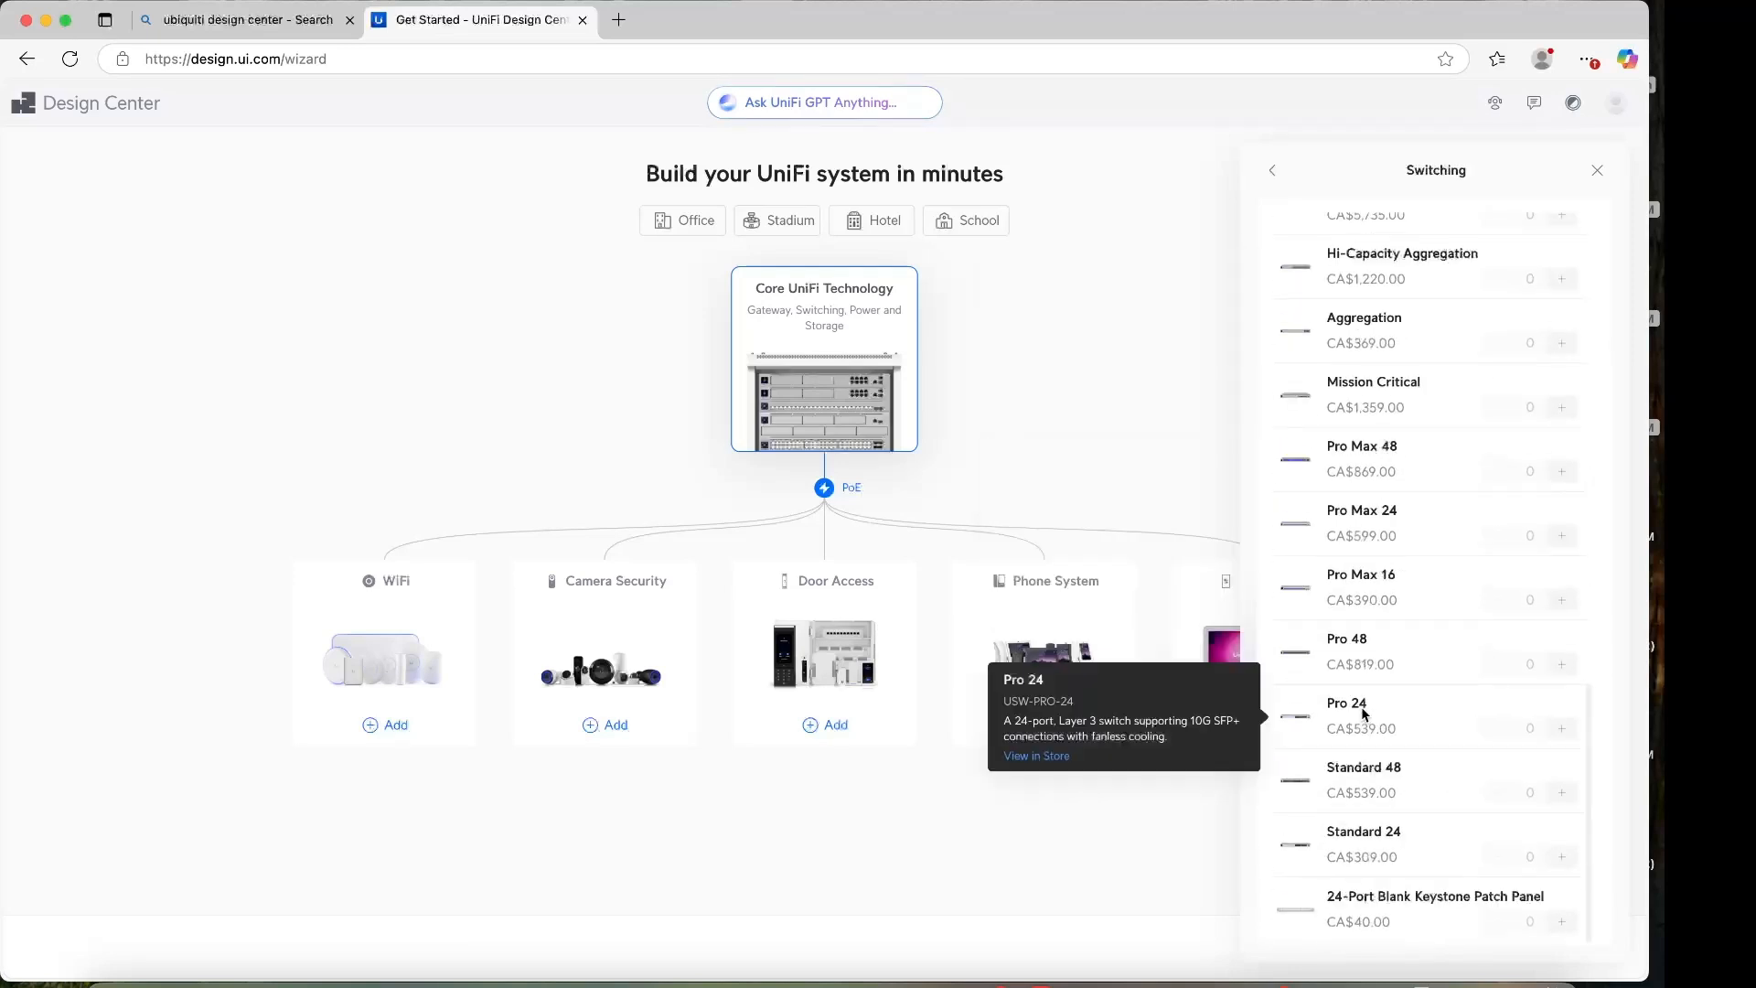
left_click(1558, 858)
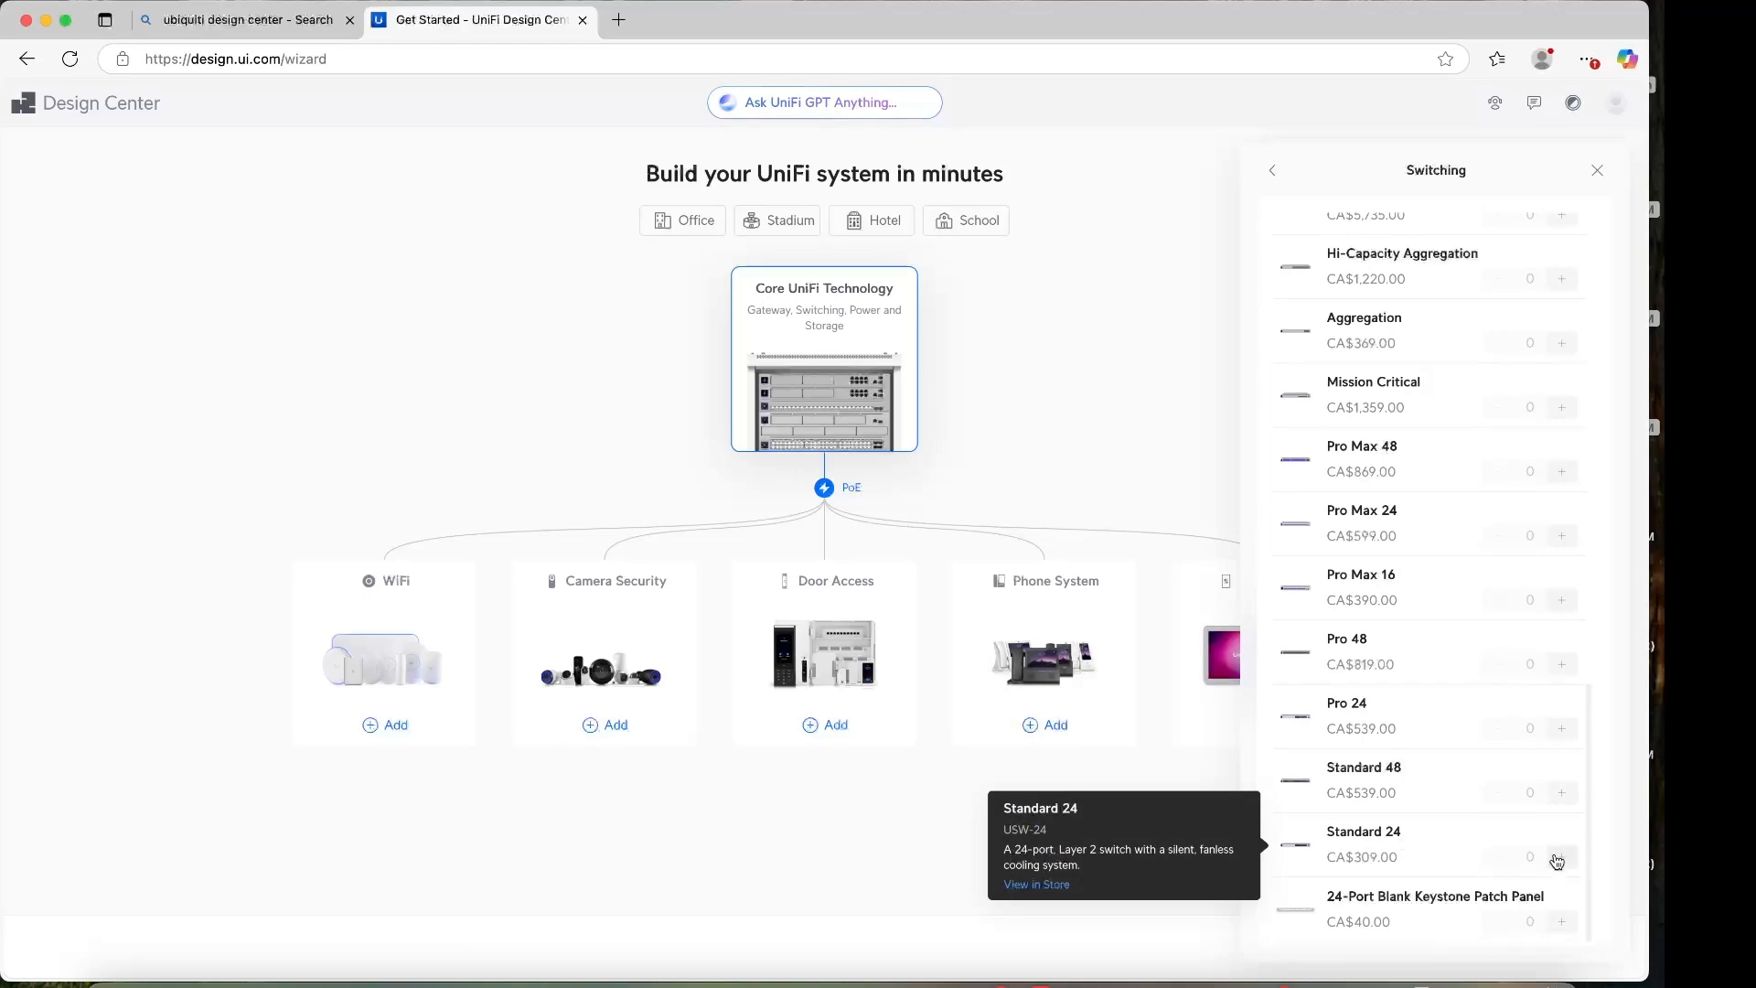
left_click(1599, 169)
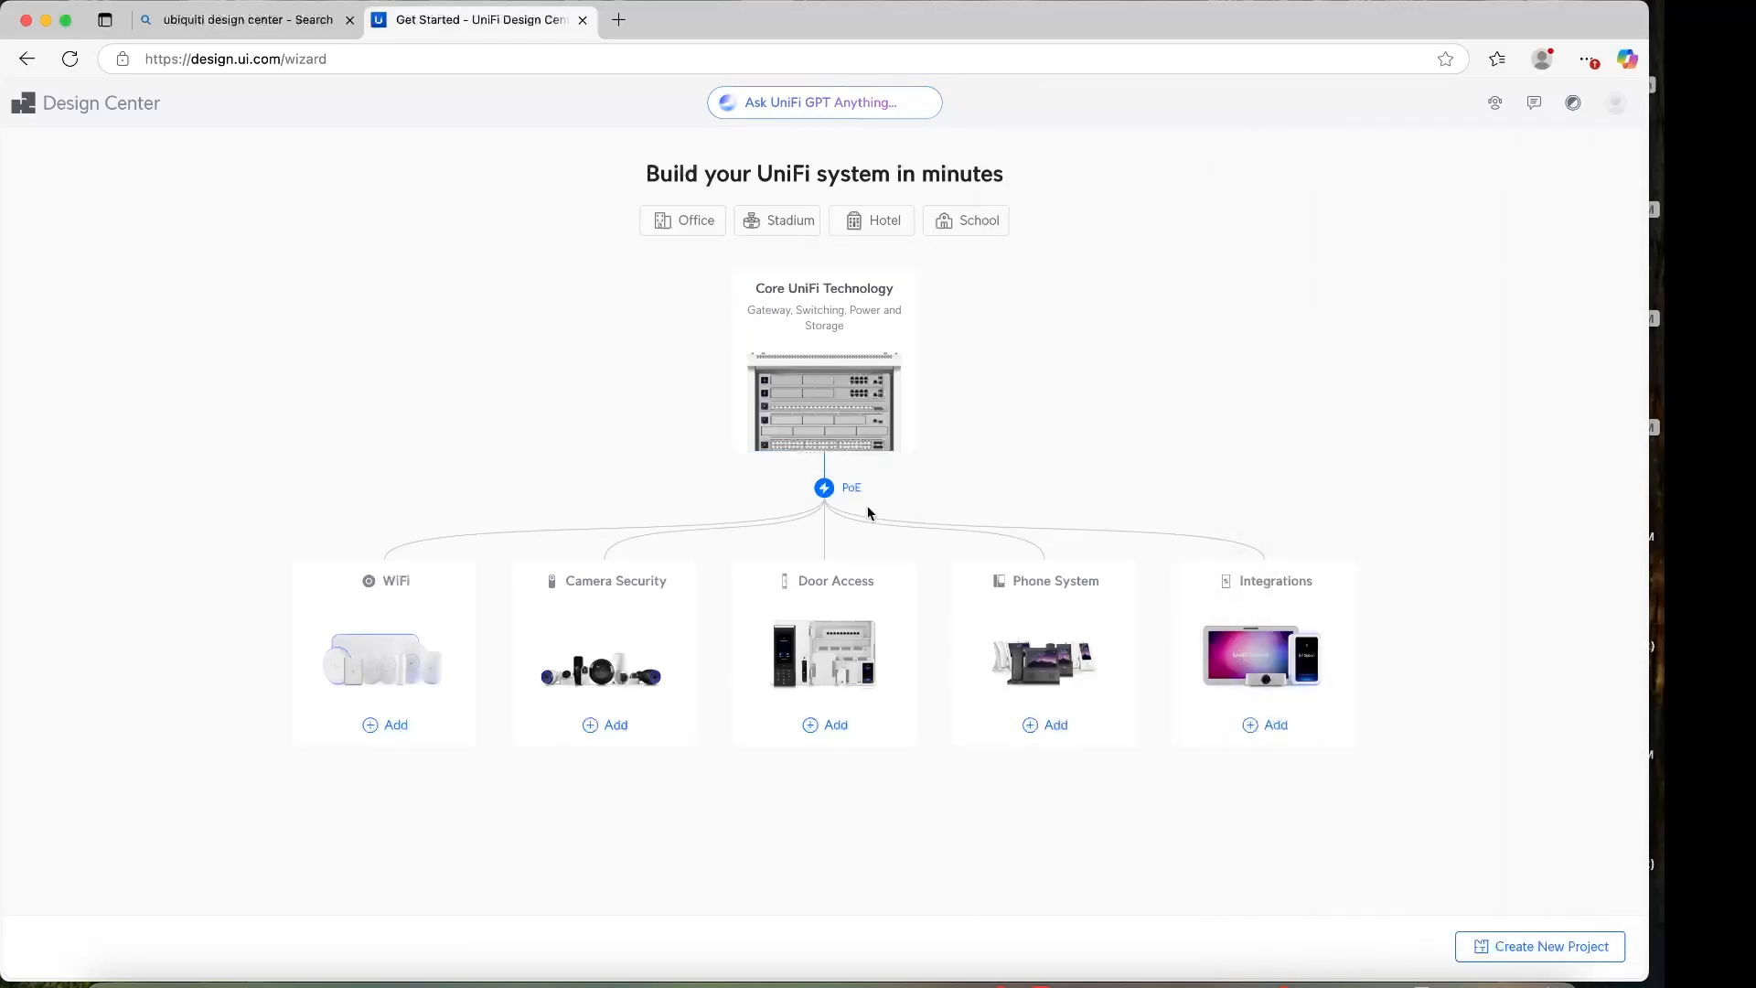
Step: Reduce the E7 quantity to 2 and add the WiFi selection of two E7, two U7 Pro Wall and two E7 Campus access points
left_click(372, 678)
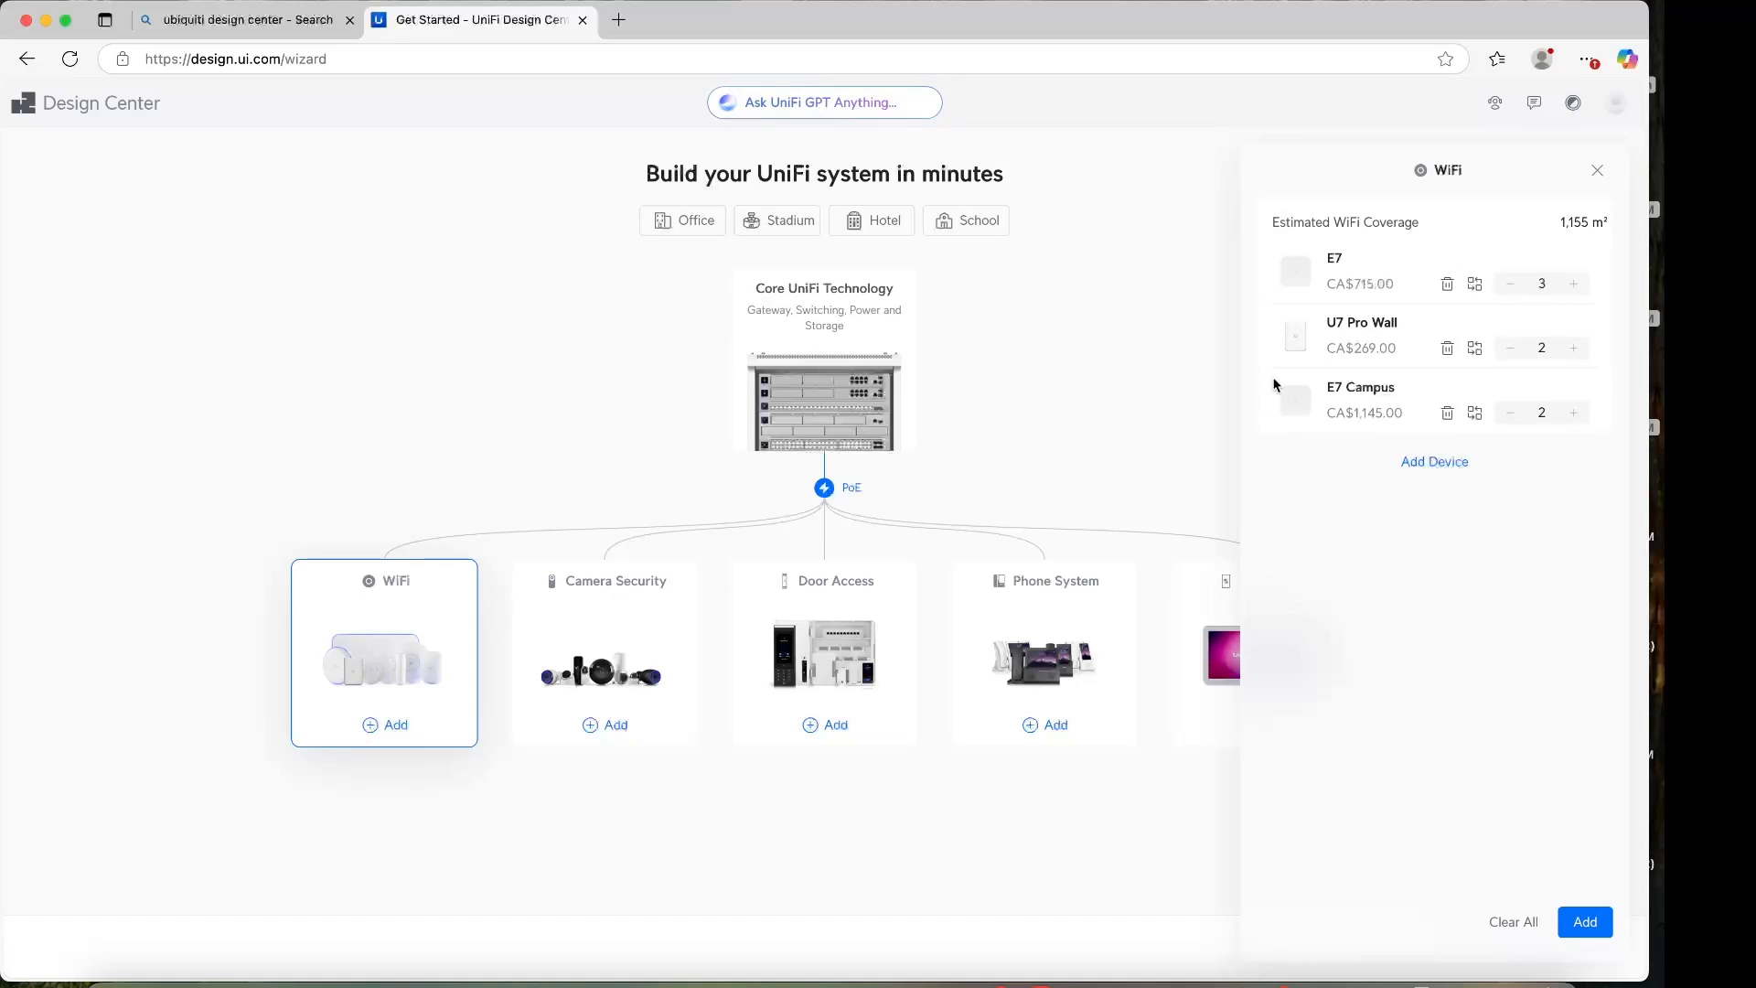
left_click(1511, 285)
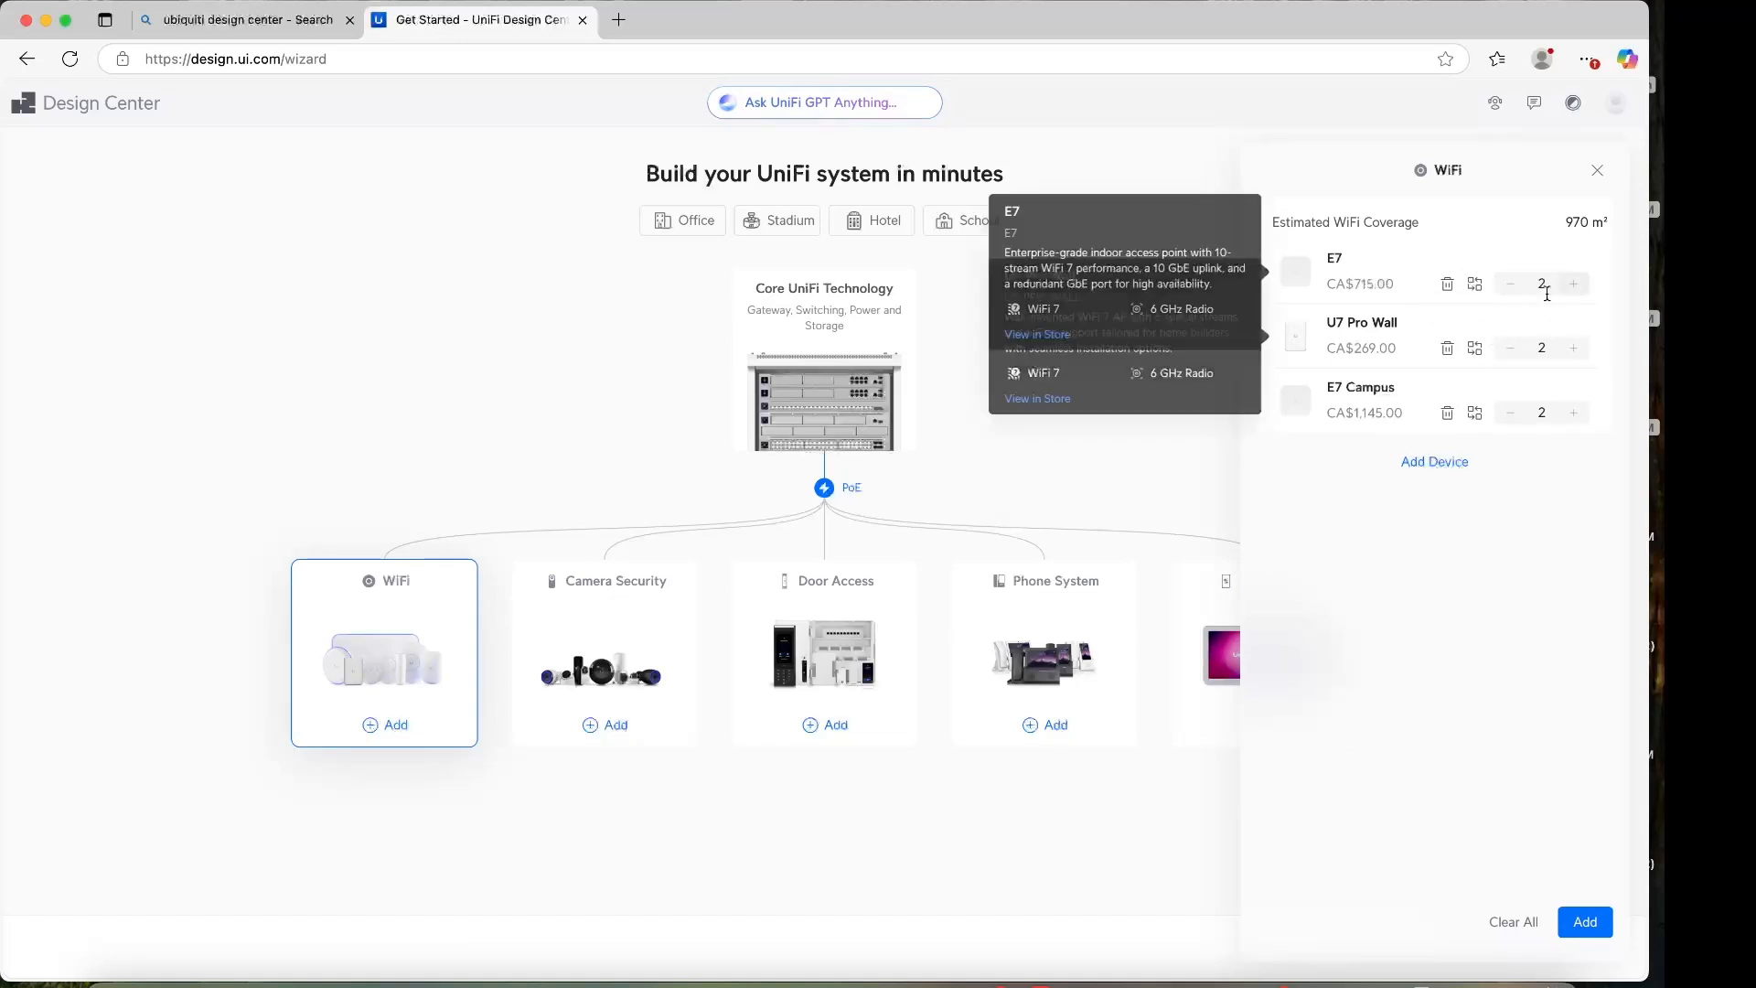
left_click(1588, 925)
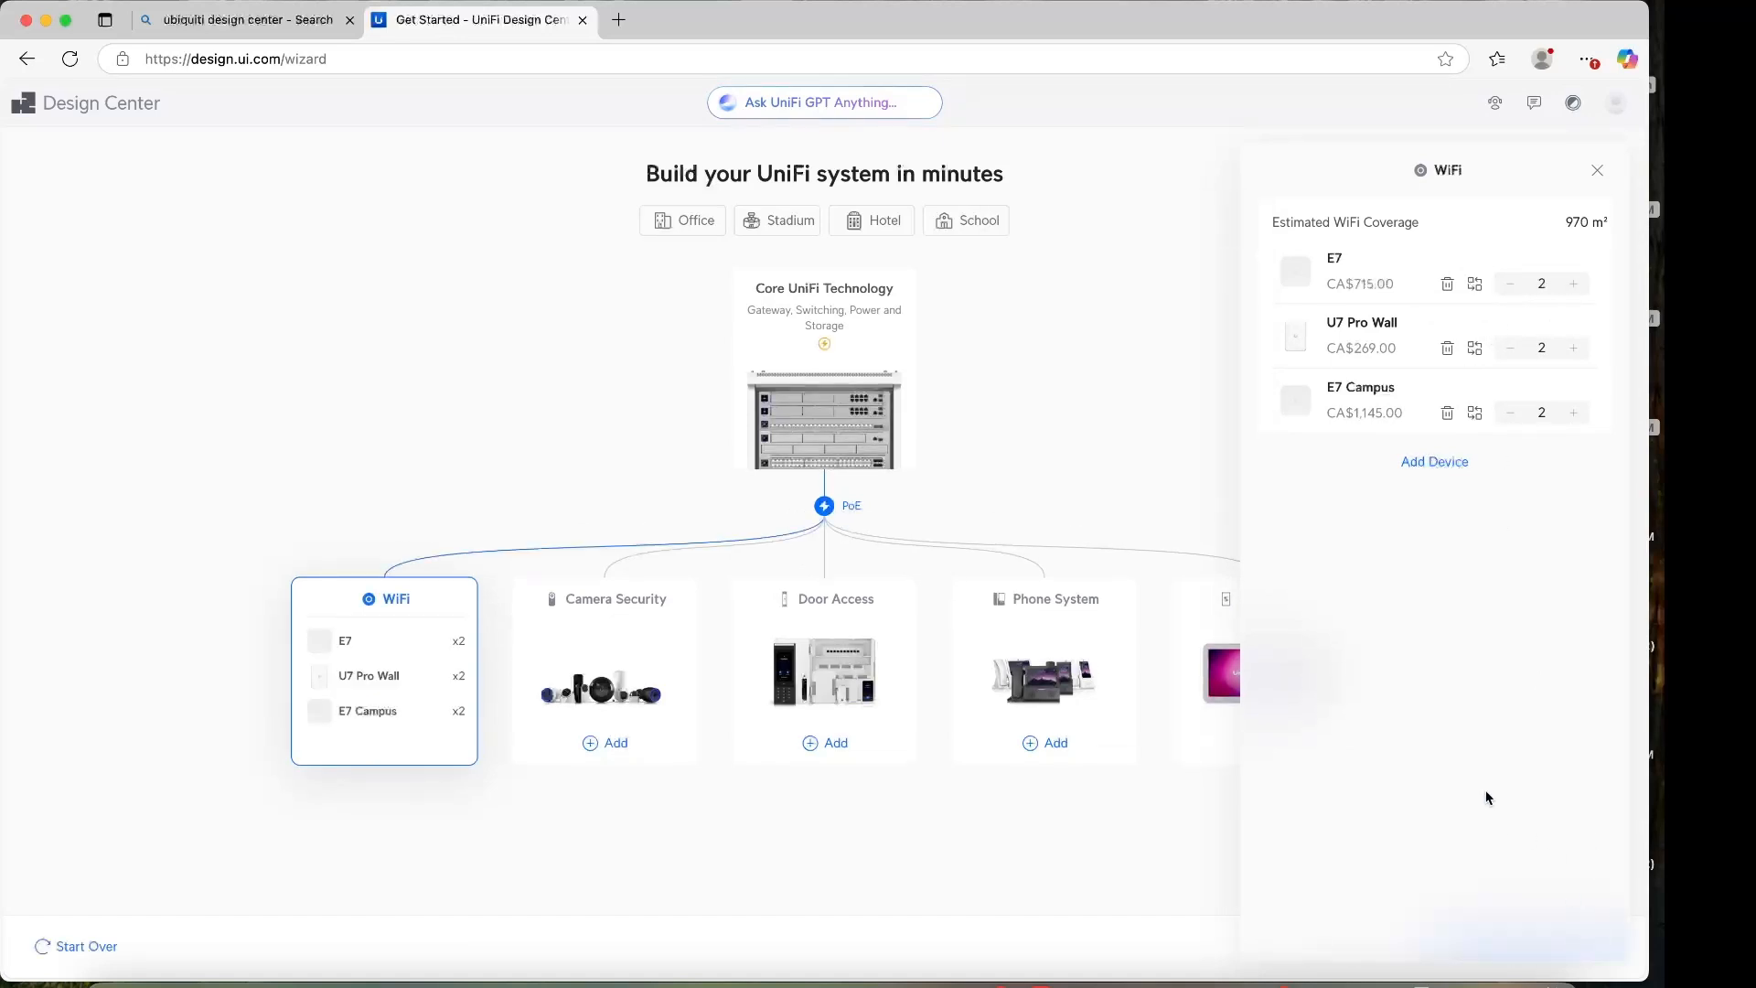
left_click(1597, 171)
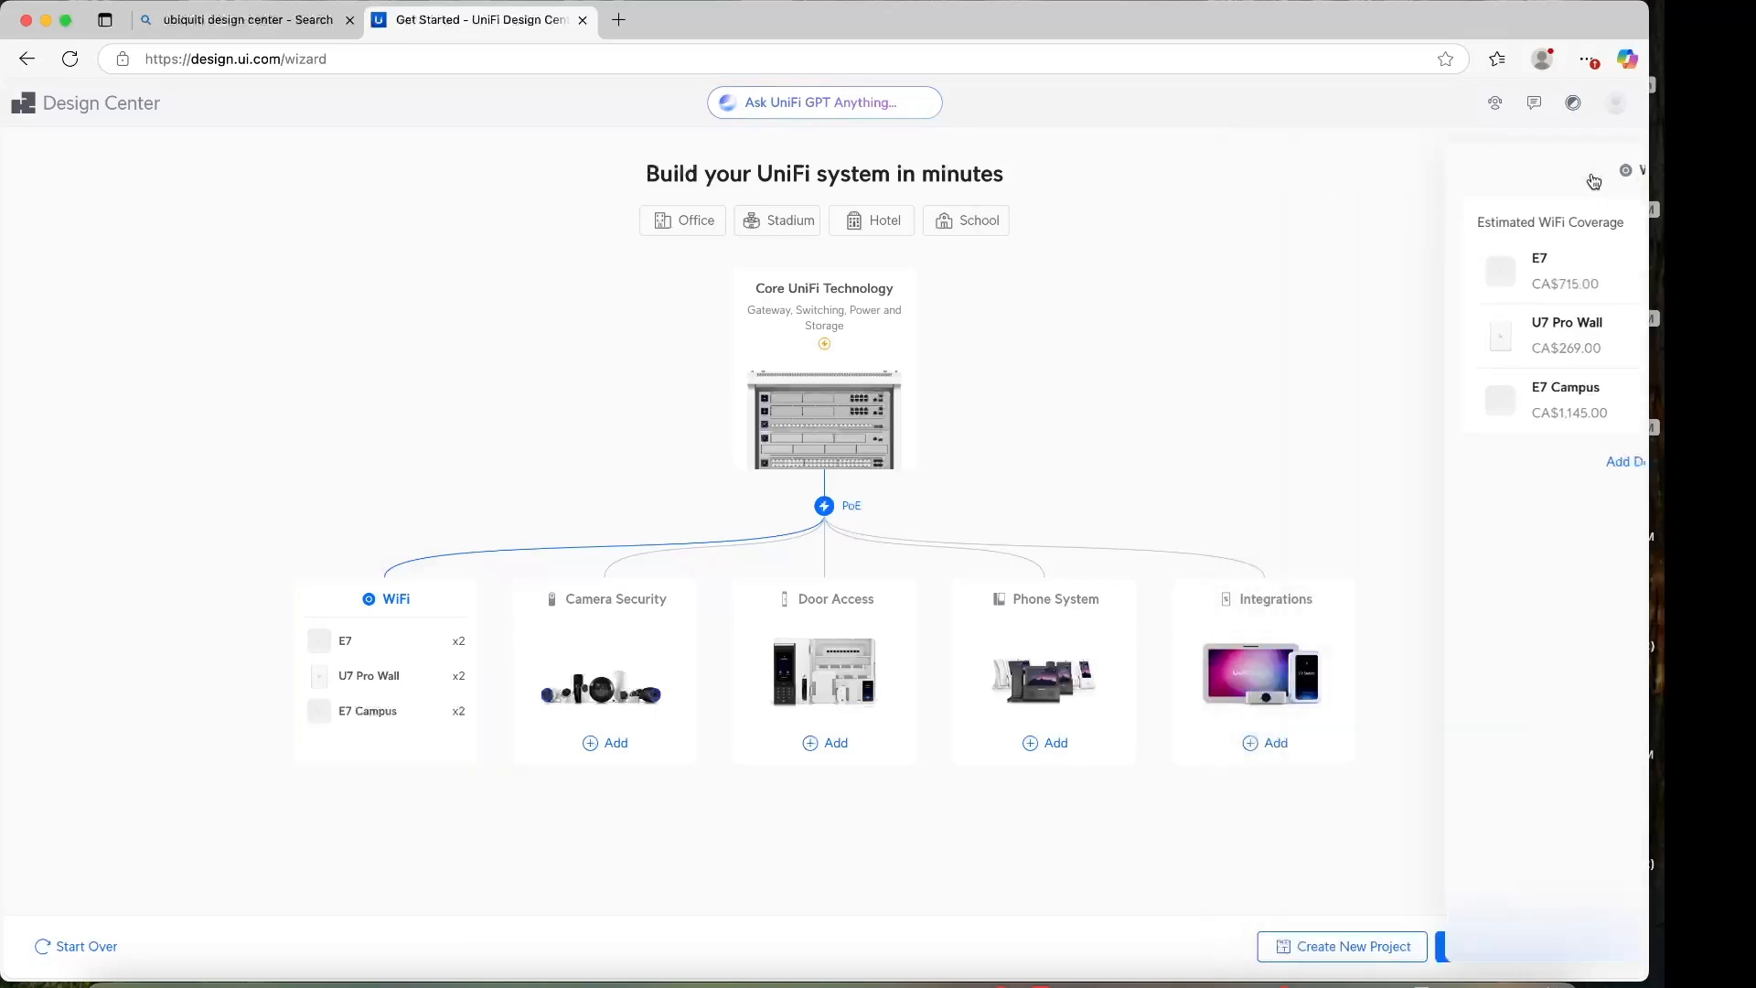
Step: Check the port and PoE power usage of the Core UniFi Technology rack
left_click(844, 462)
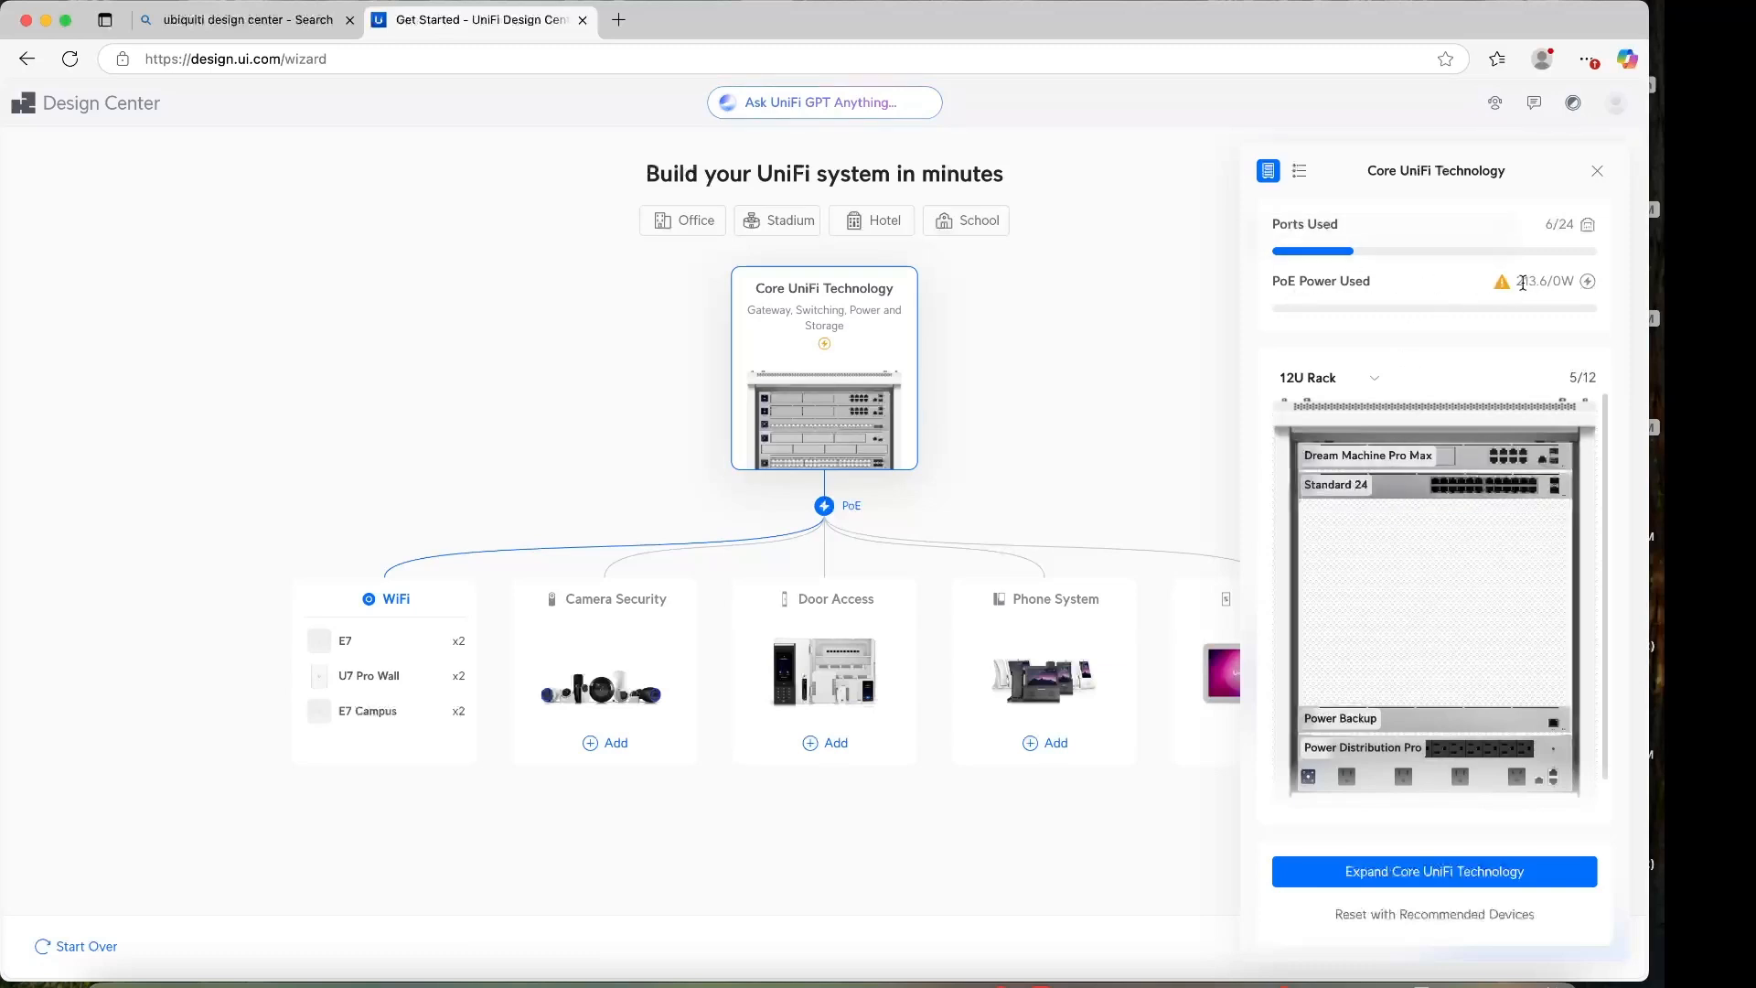
left_click_drag(1513, 282, 1544, 287)
left_click_drag(1533, 292, 1545, 287)
left_click(1596, 171)
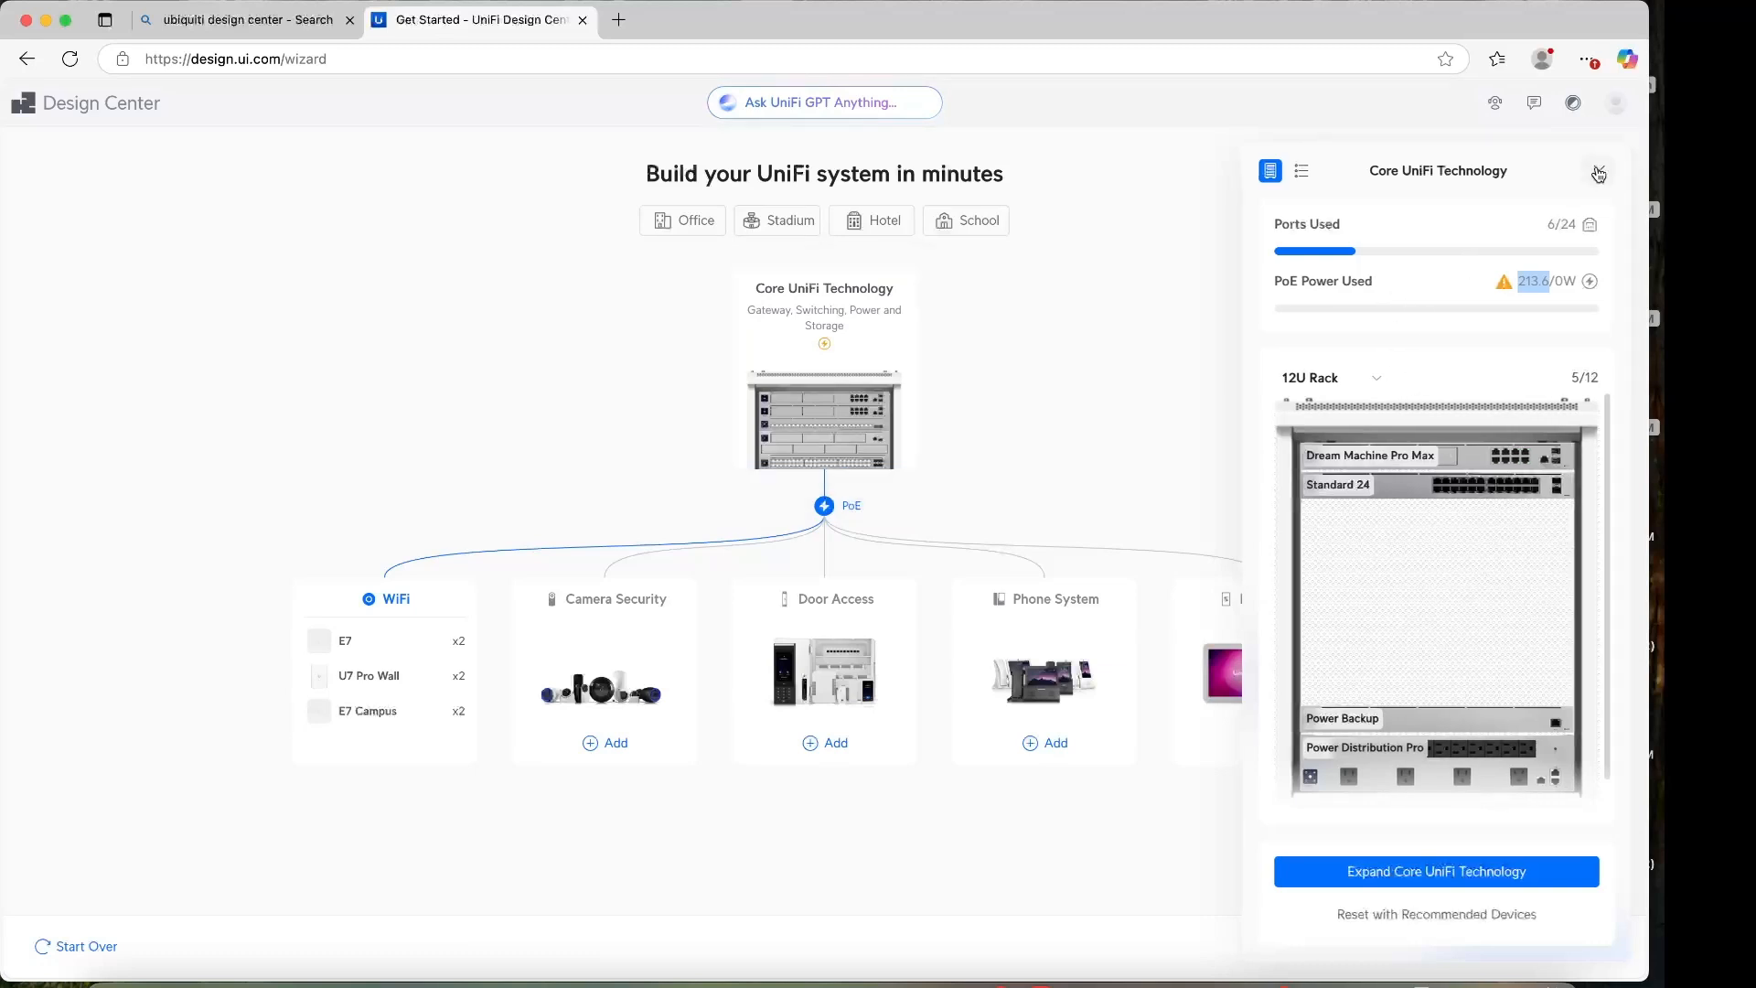
Step: Create a new project named "Testing Project" with the Office building type
left_click(1313, 954)
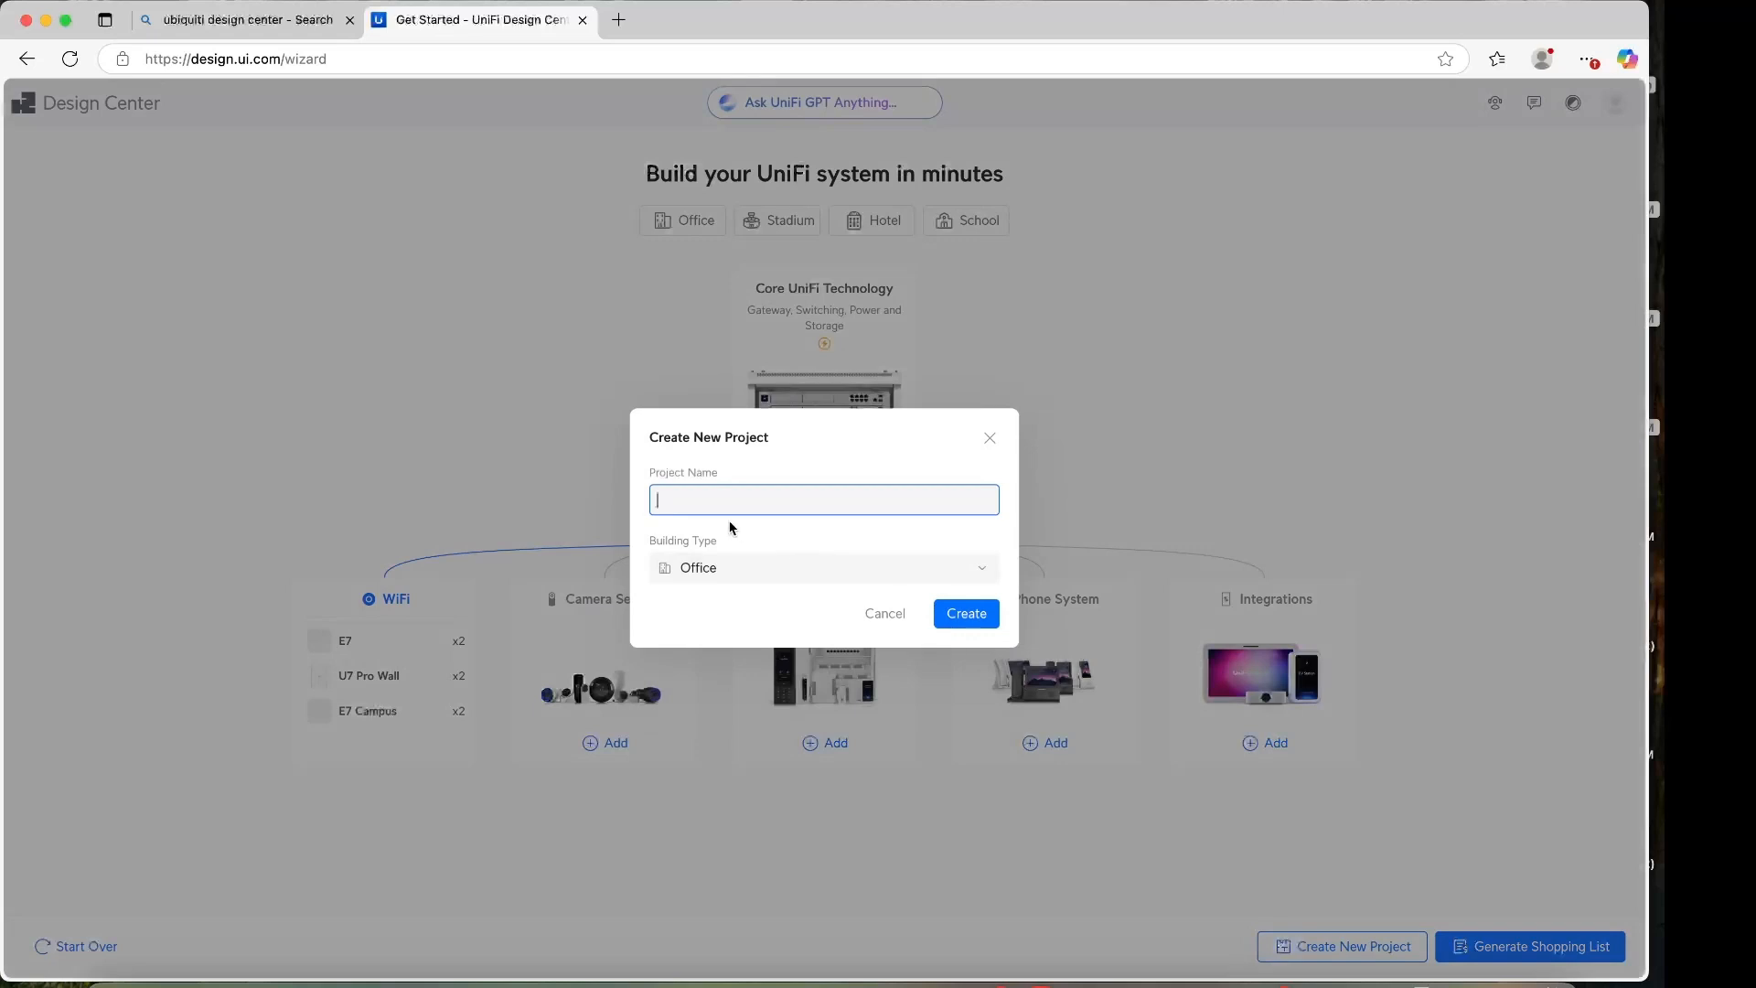
type("Testing Projett")
left_click(707, 575)
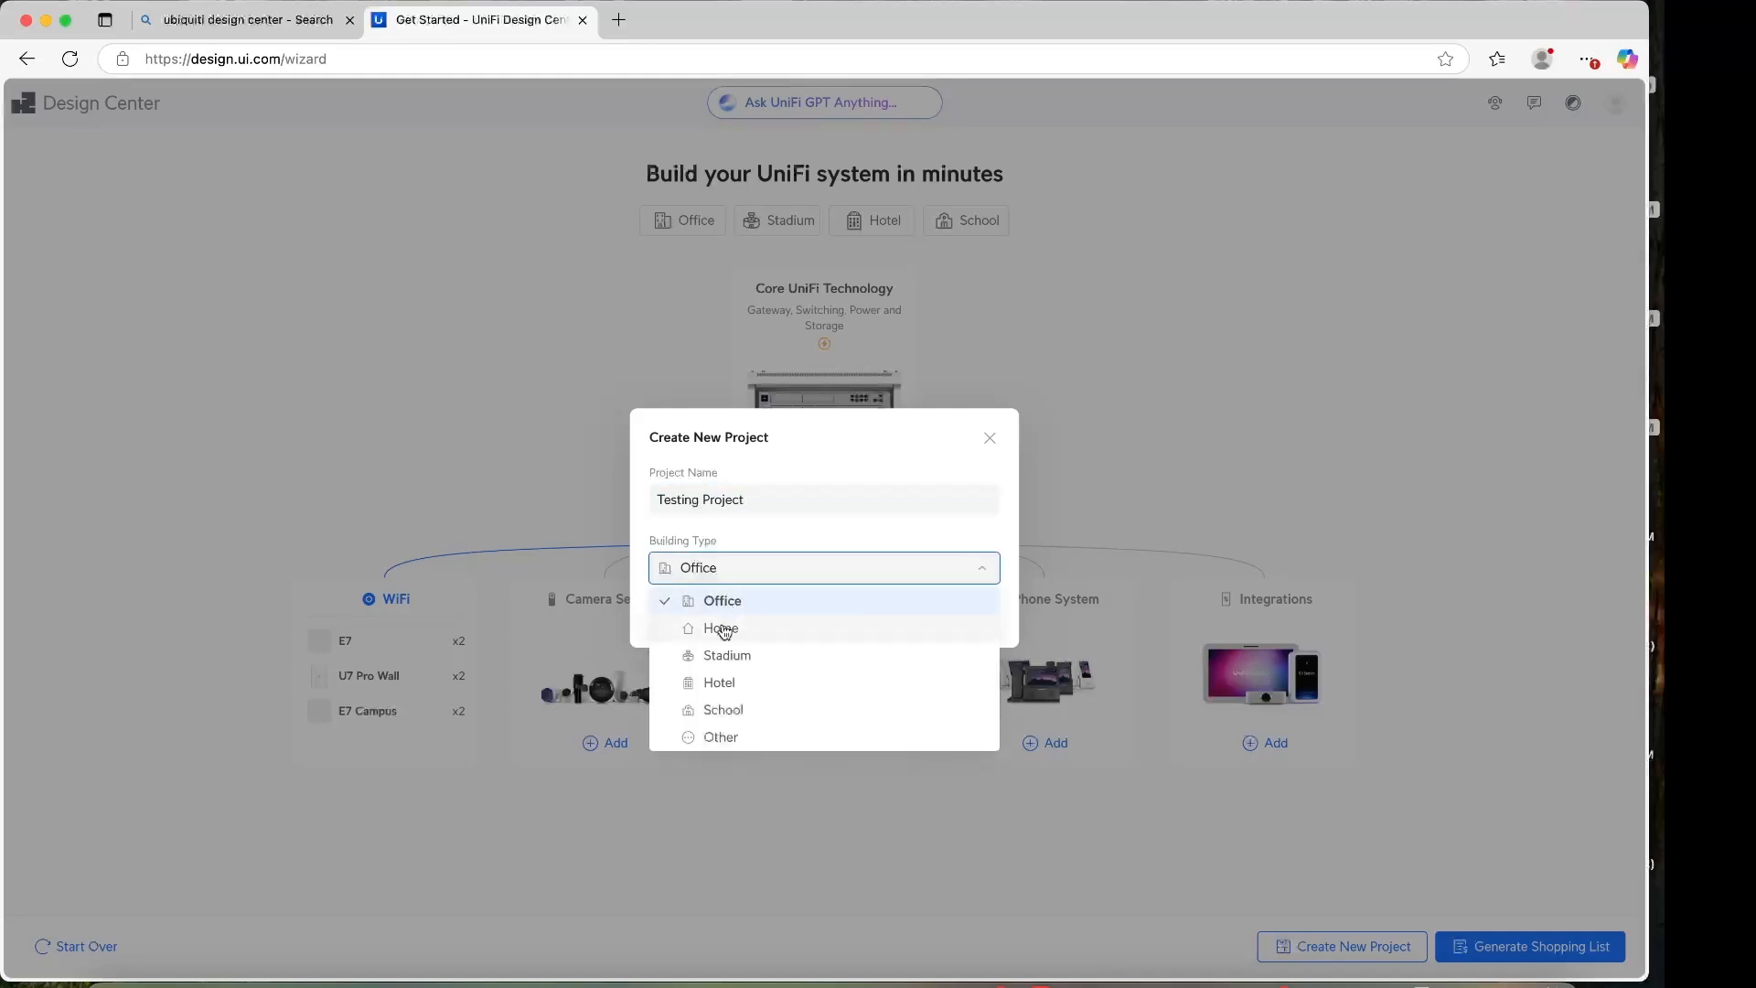
left_click(845, 520)
left_click(963, 615)
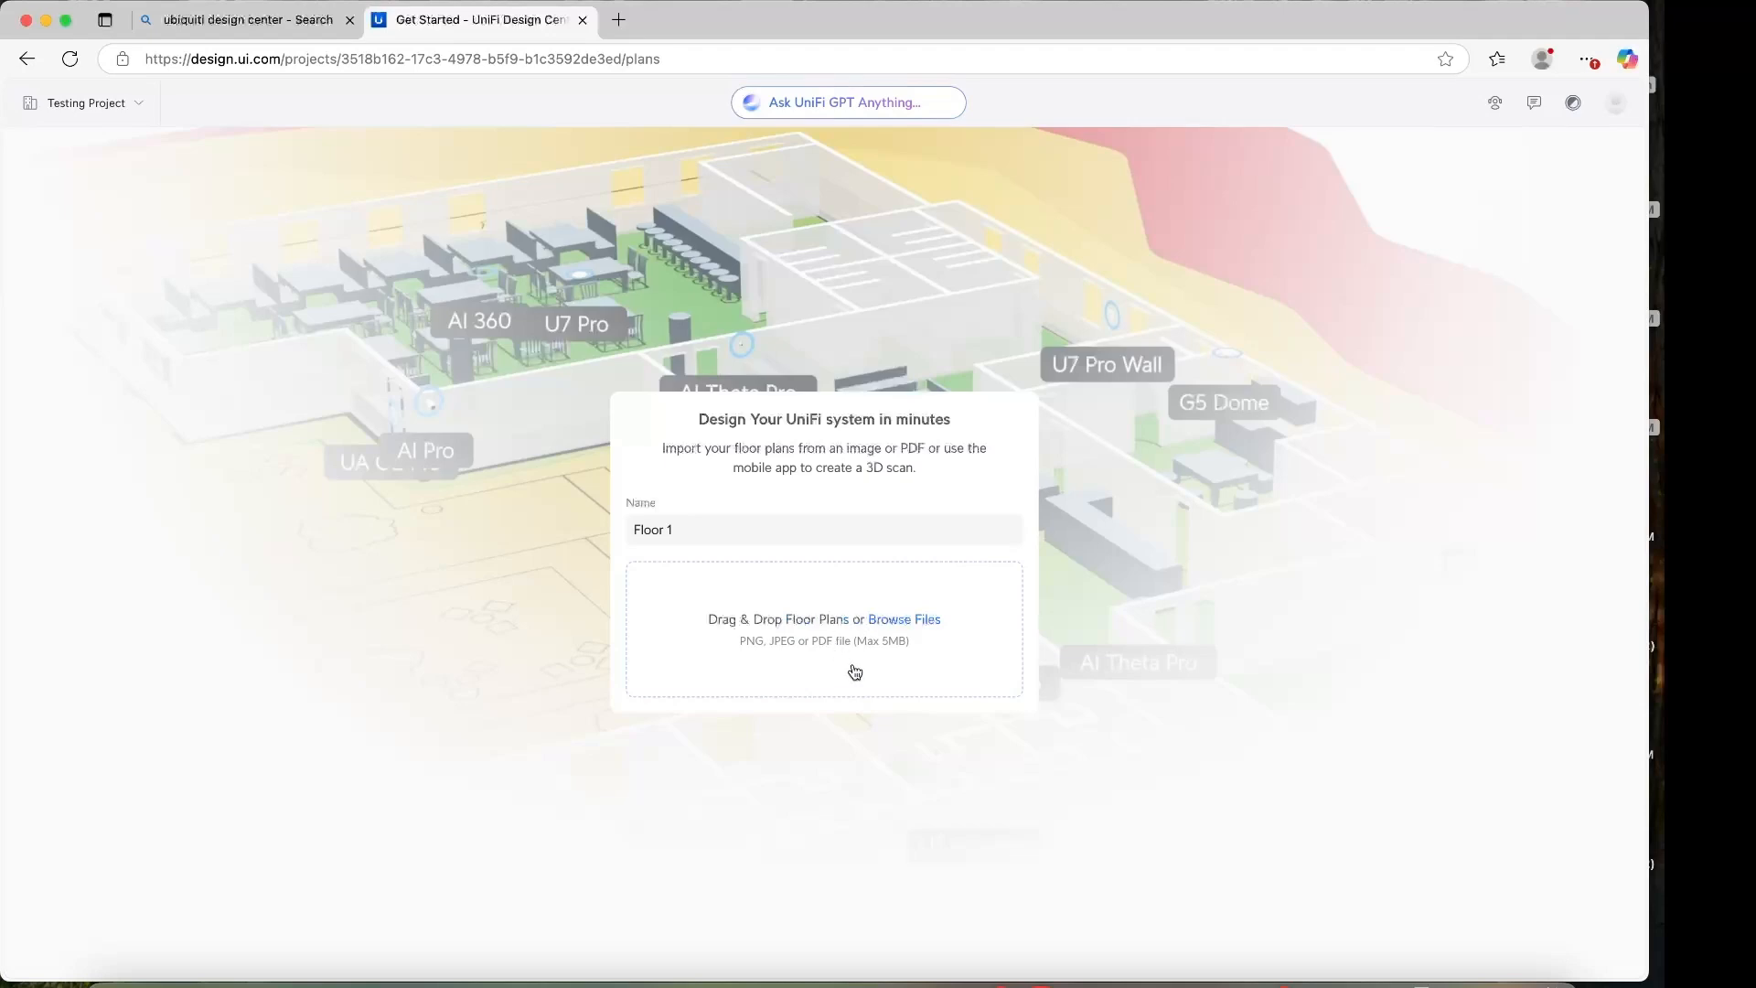
Step: Import the WLAN deployment floor-map JPG from the Desktop as the plan for Floor 1
left_click(893, 622)
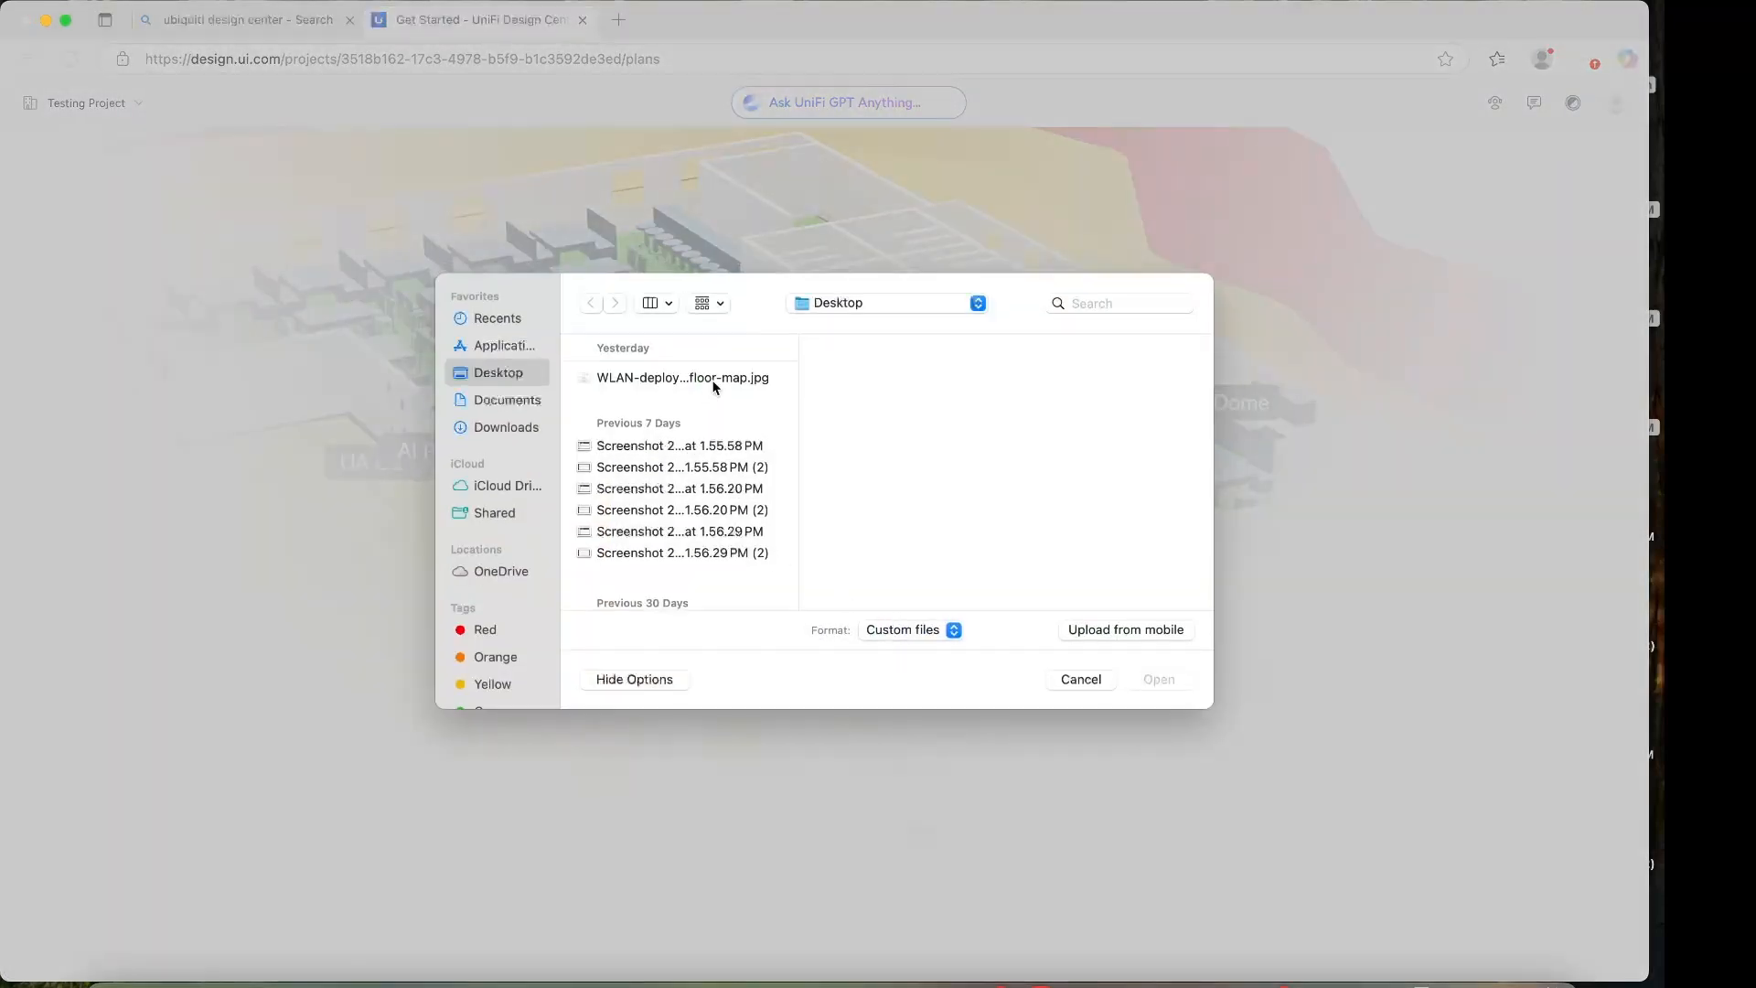
left_click(714, 379)
left_click(1156, 679)
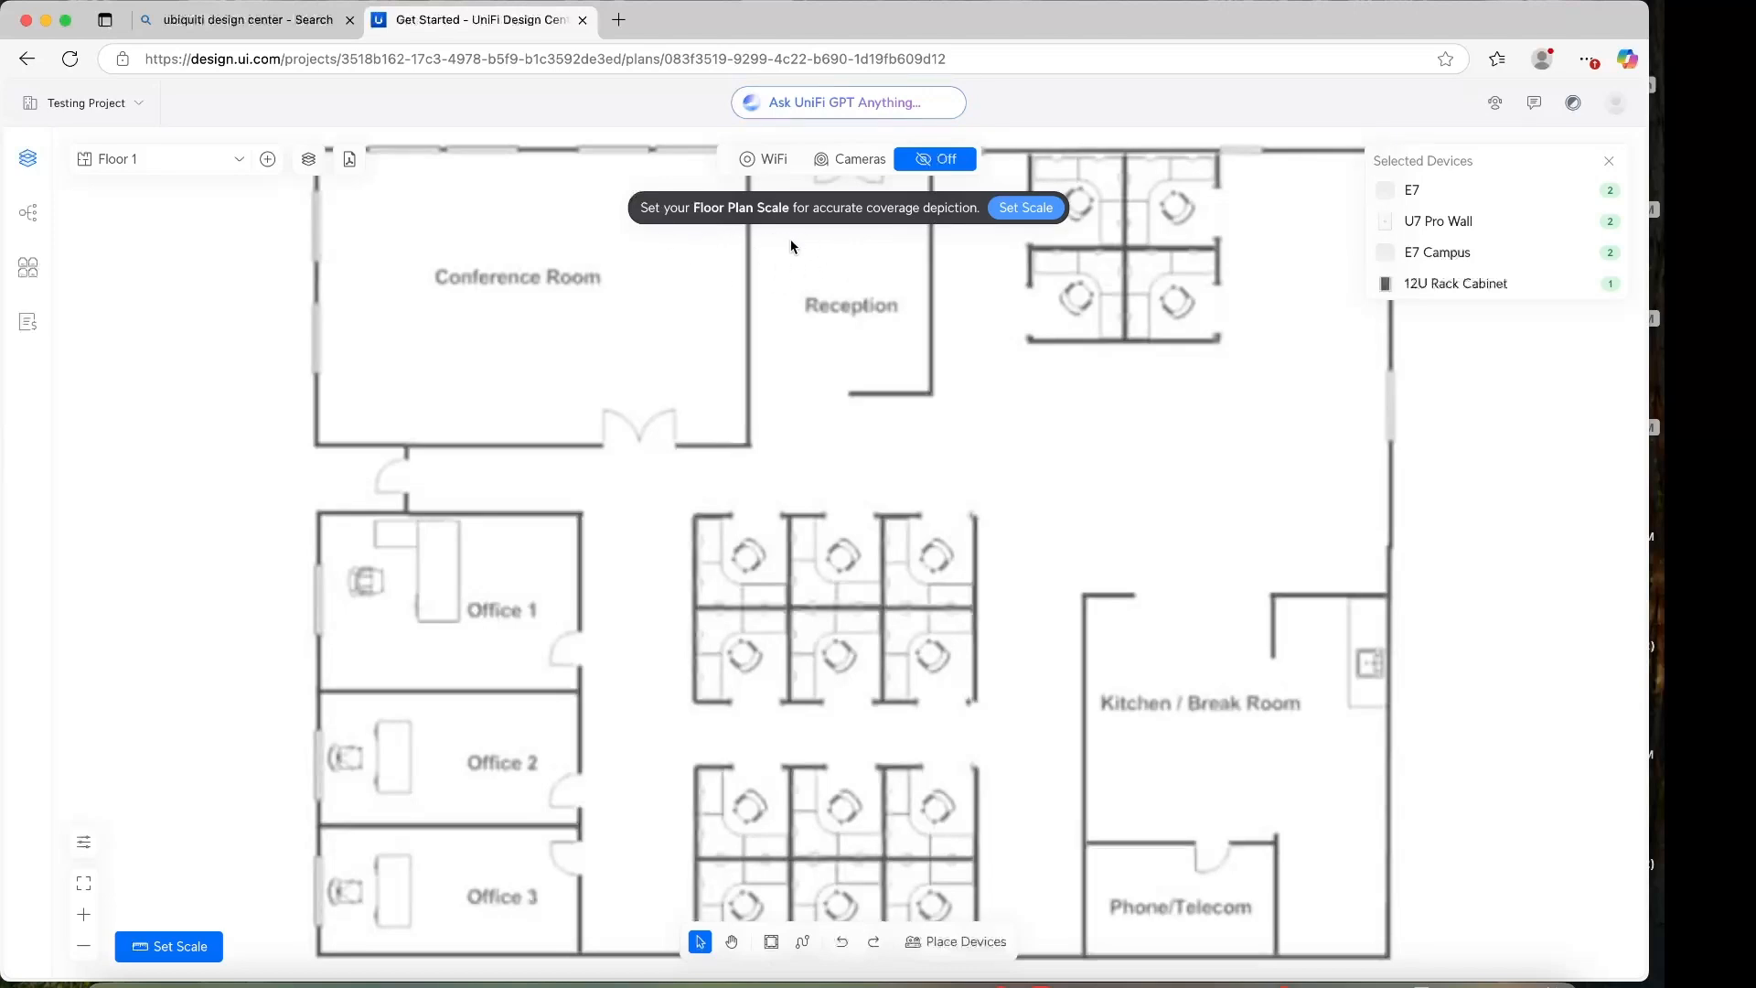
Step: Set the floor plan scale by drawing a line across the Conference Room's width and giving it a length of 14 ft
left_click(1021, 209)
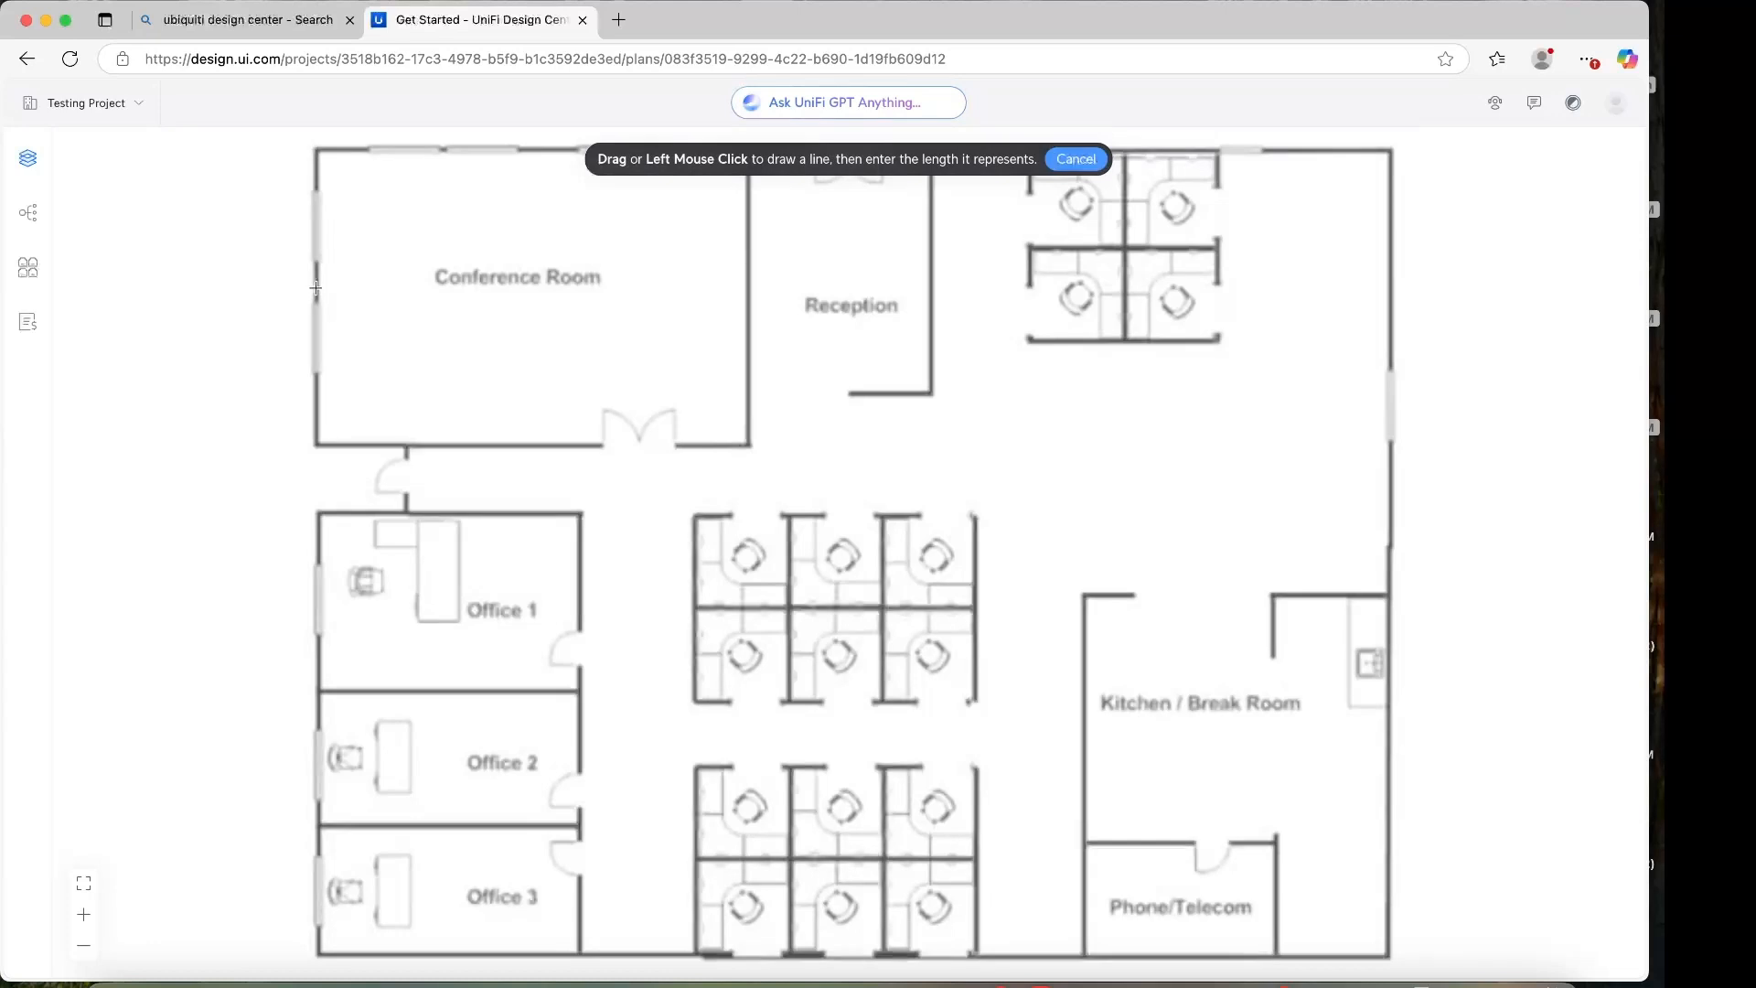
mouse_move(315, 288)
left_mouse_down()
mouse_move(639, 304)
mouse_move(745, 289)
left_mouse_up()
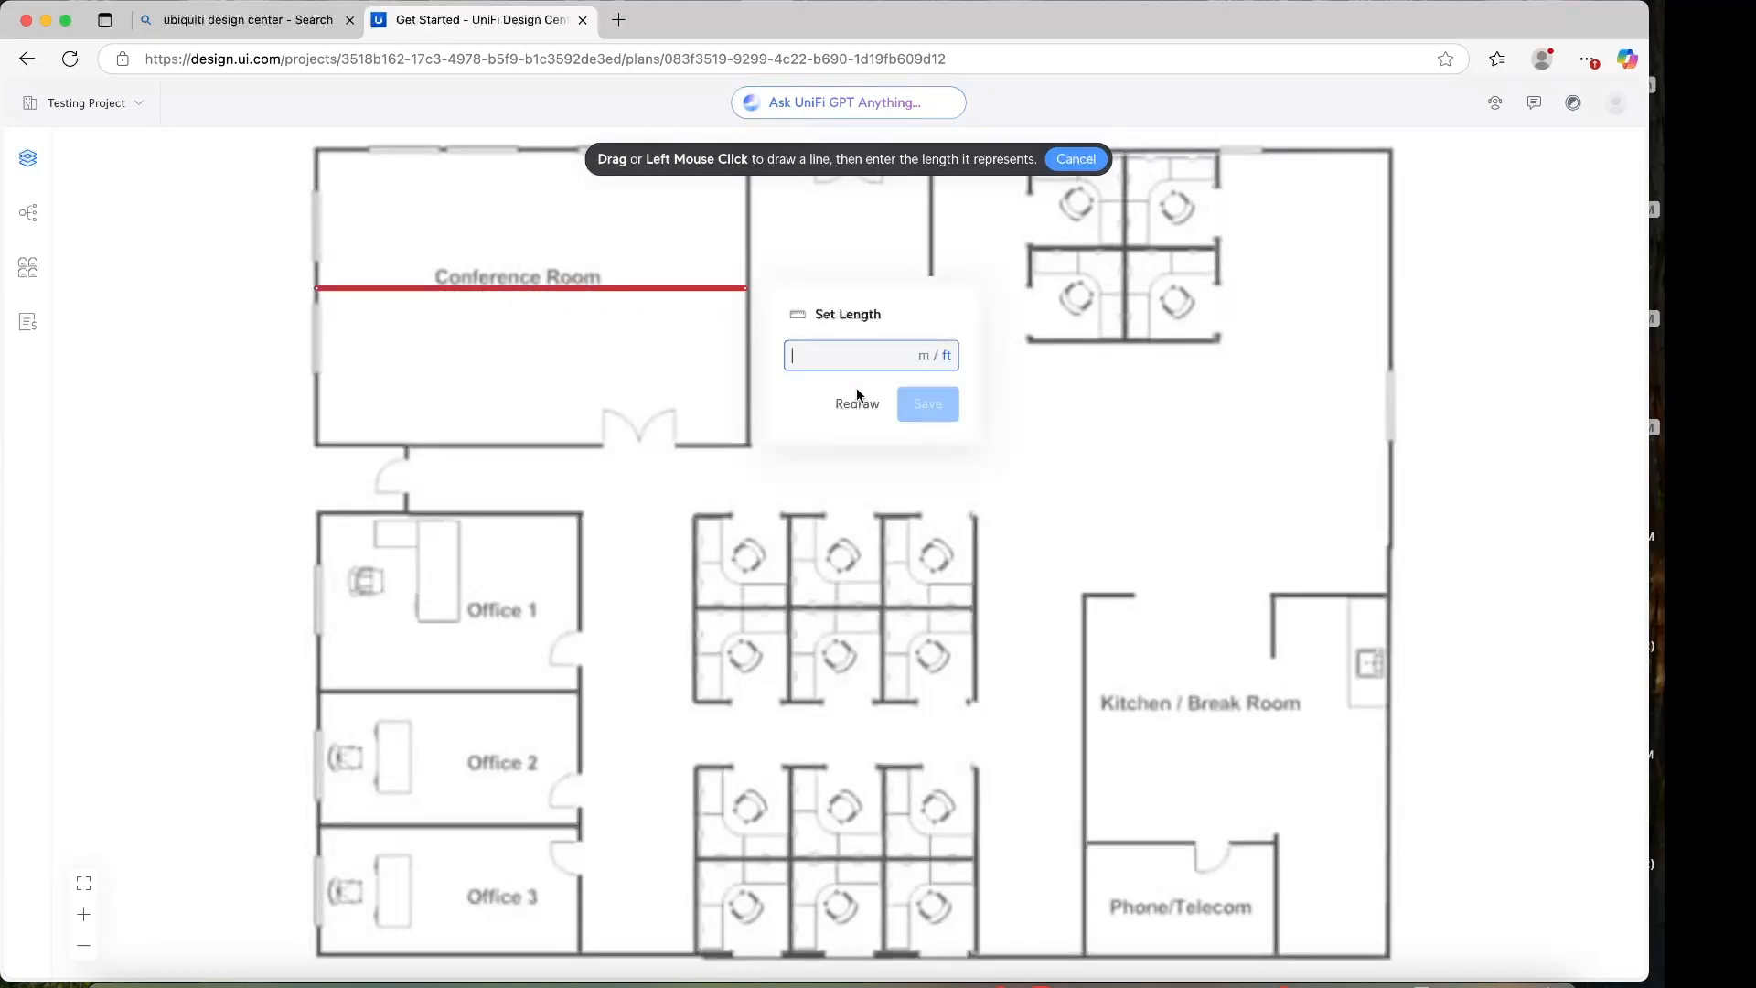
type("14")
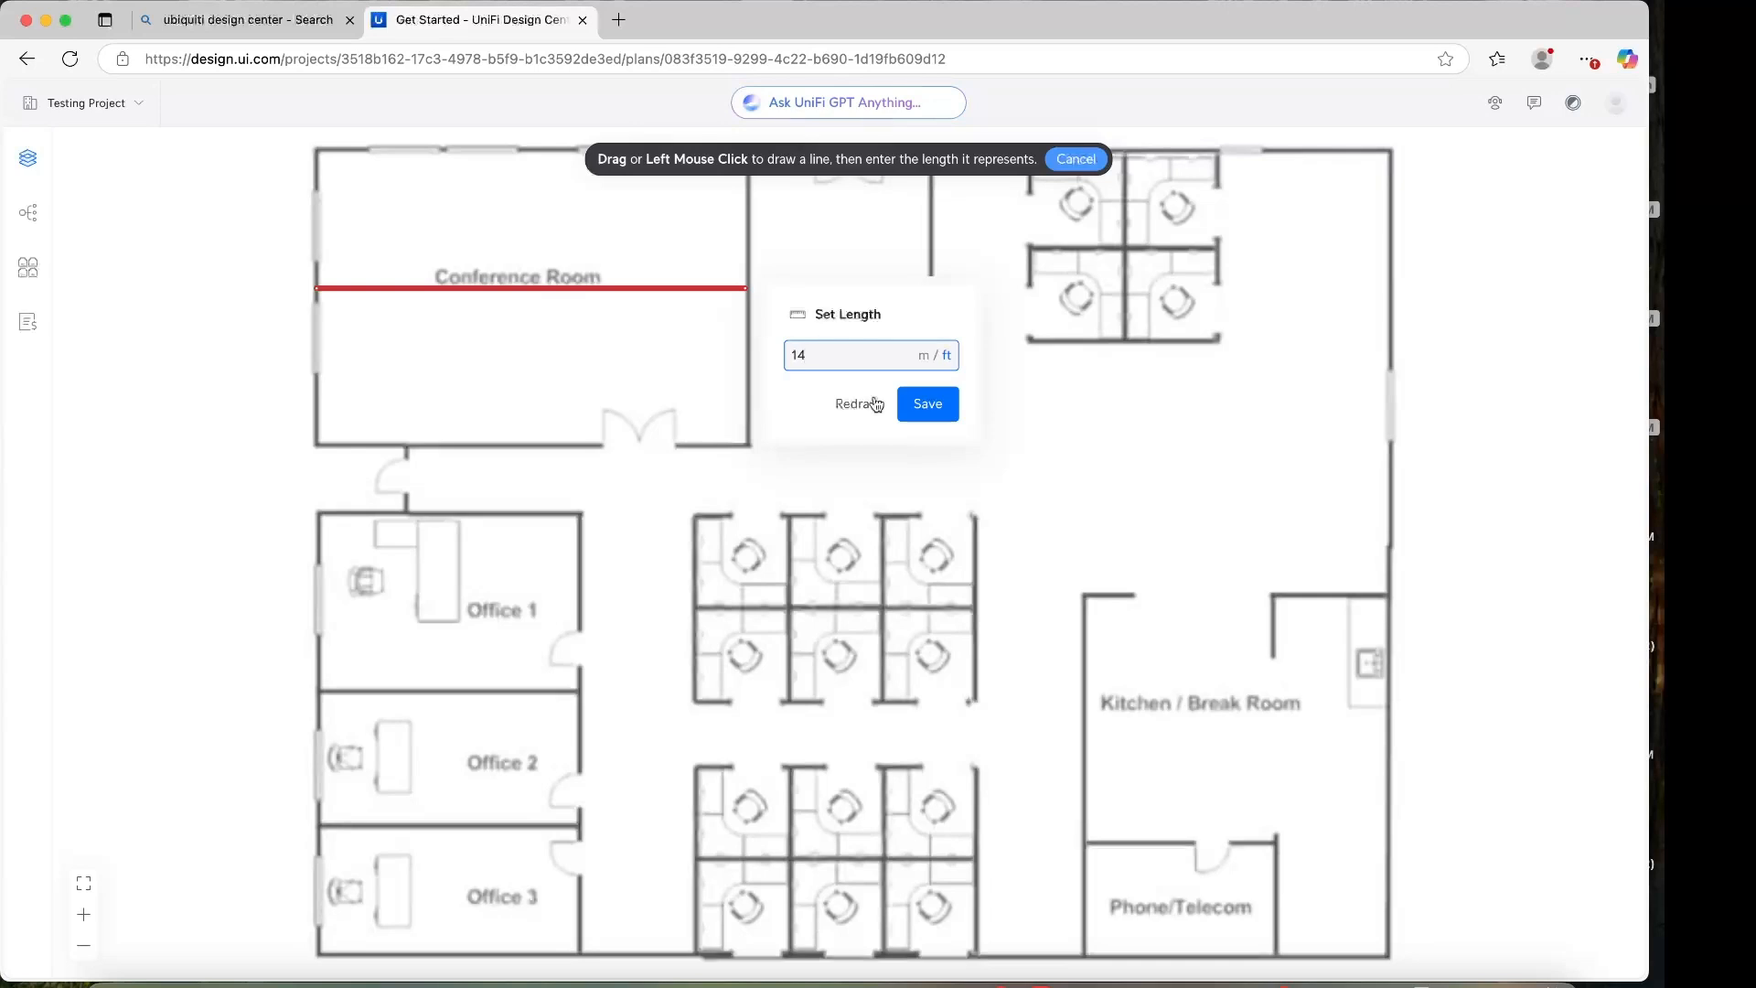
left_click(929, 408)
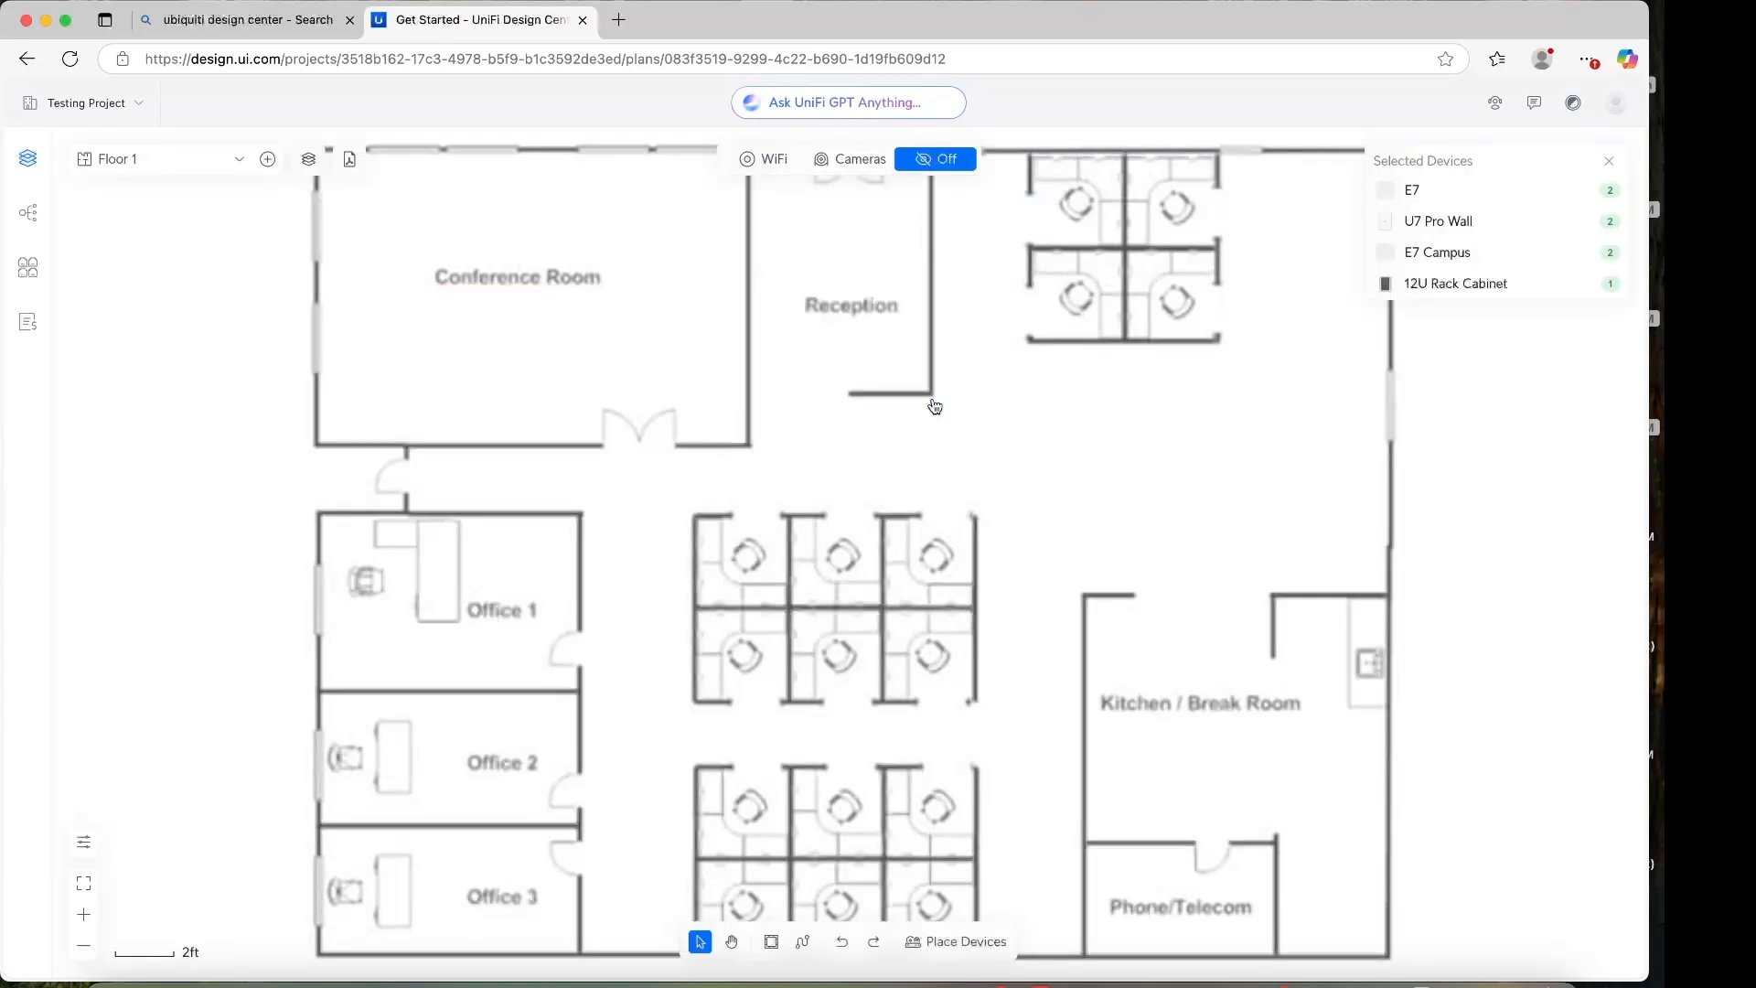
Step: Place one AC Pro access point in the middle of the Conference Room and select it
left_click(950, 943)
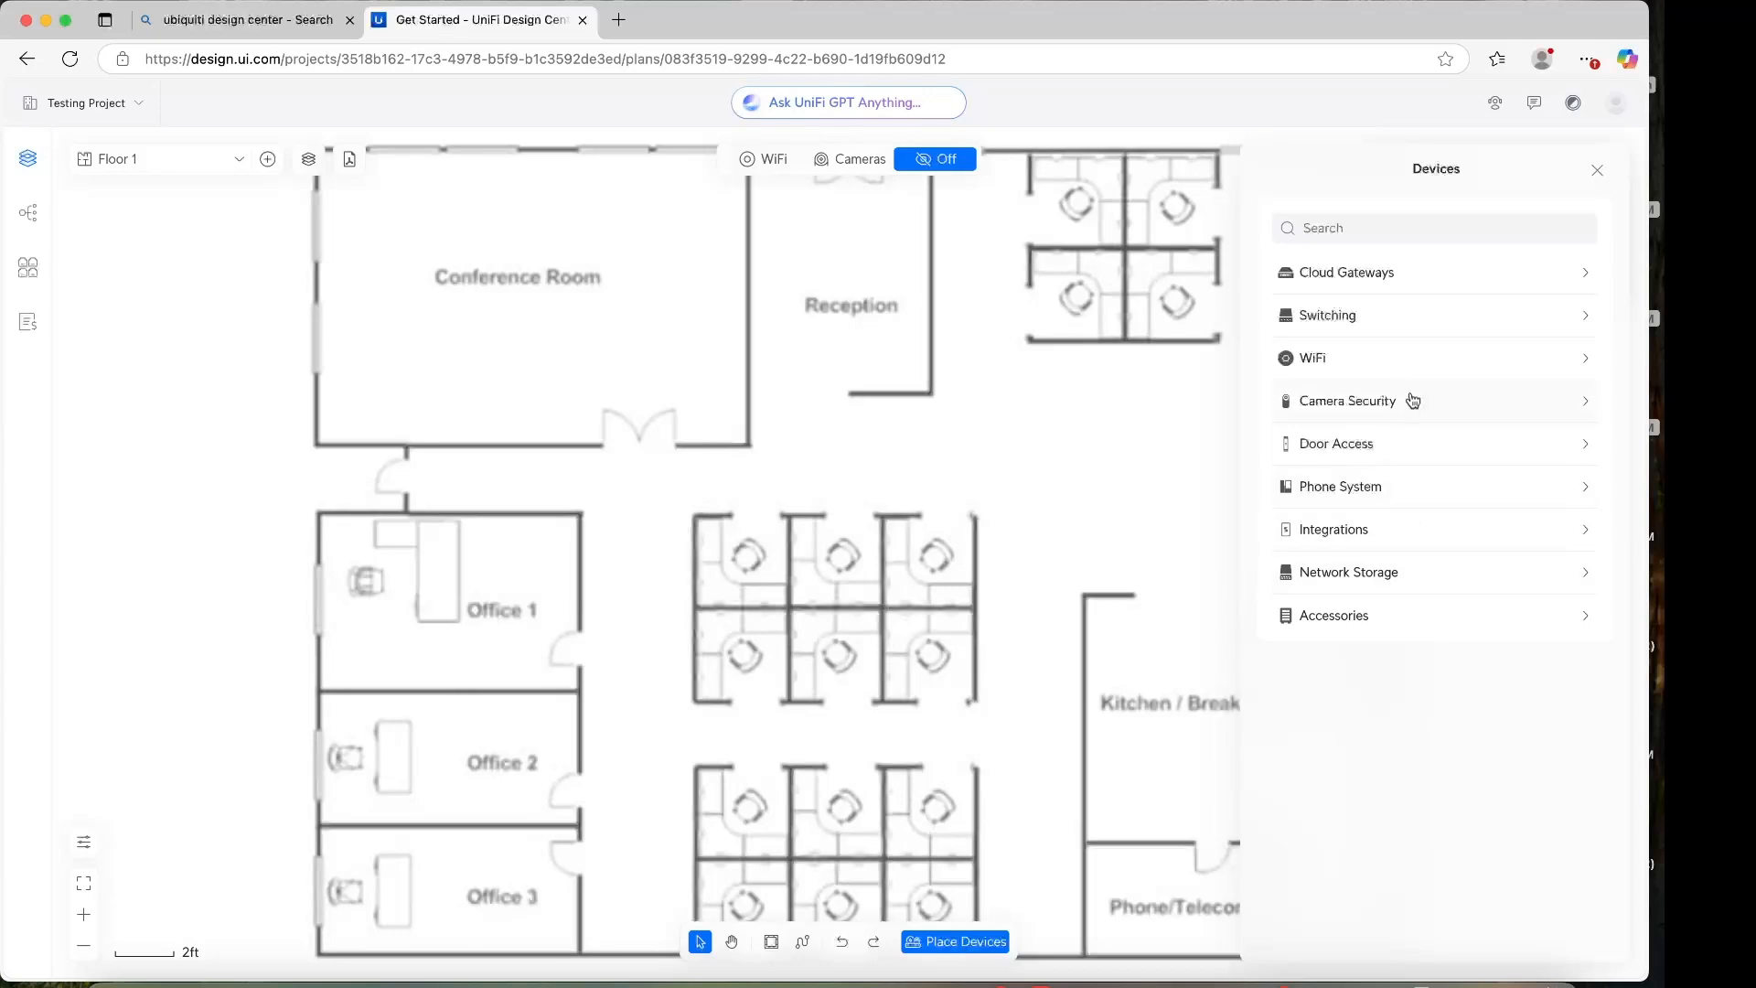
left_click(1404, 361)
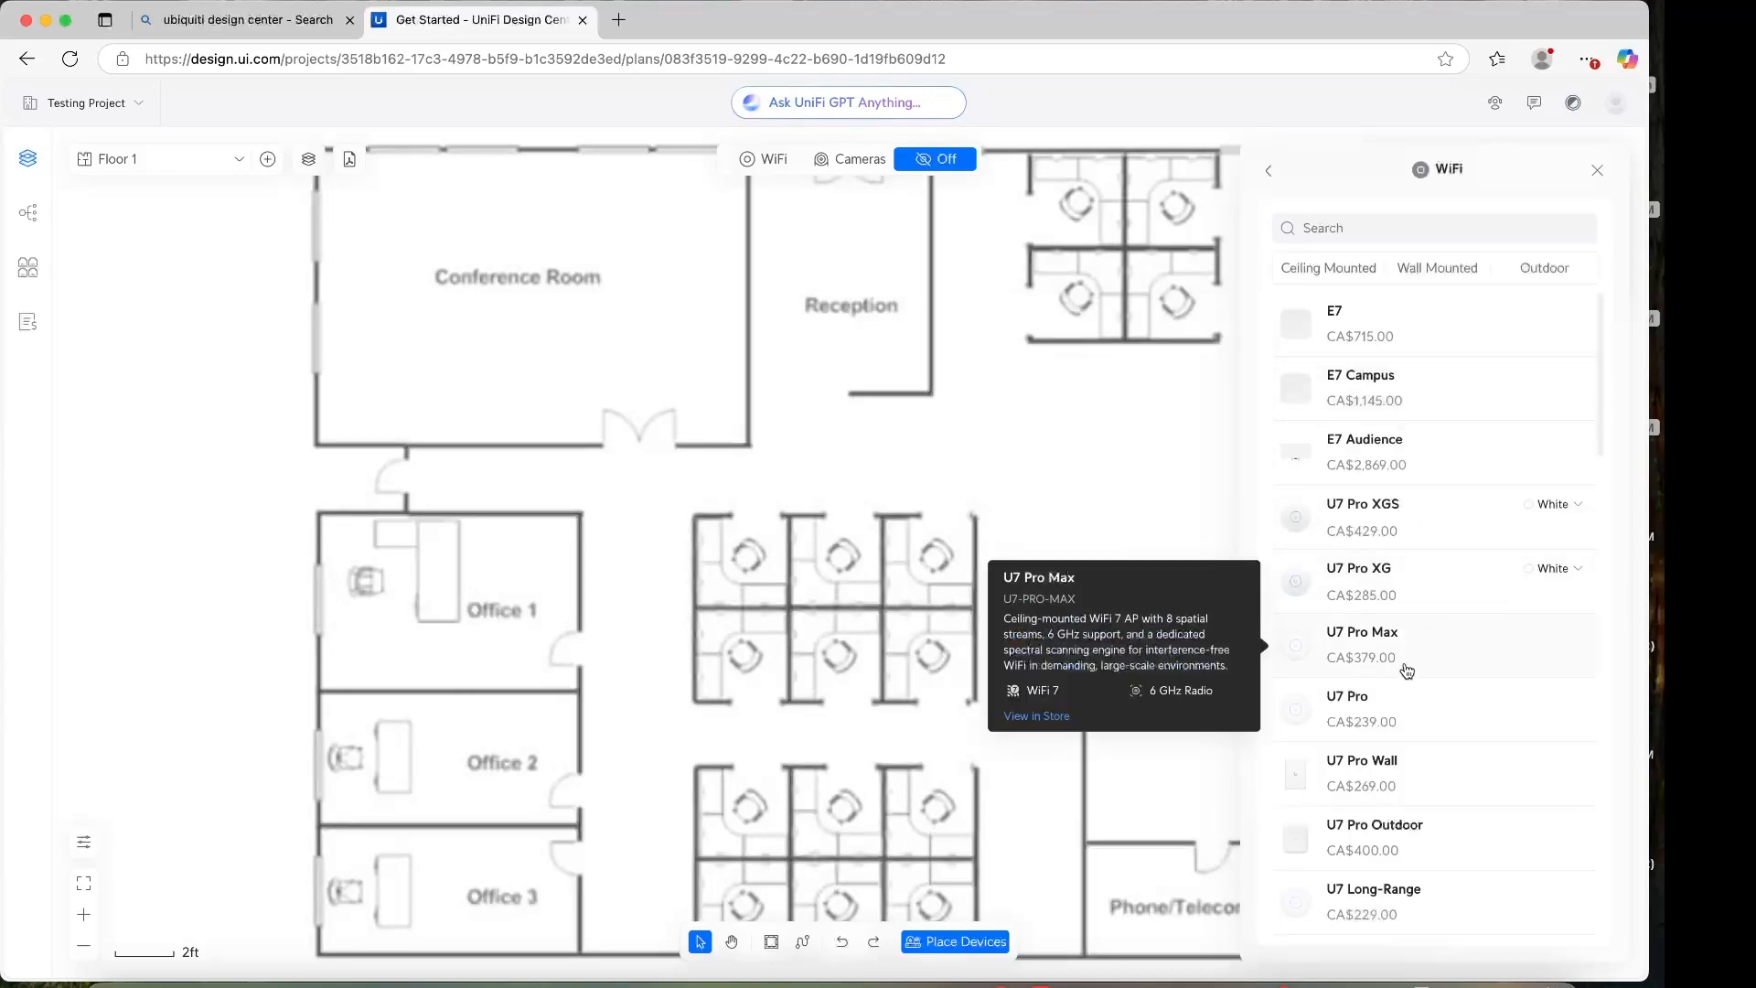
scroll(1407, 670, "down", 10)
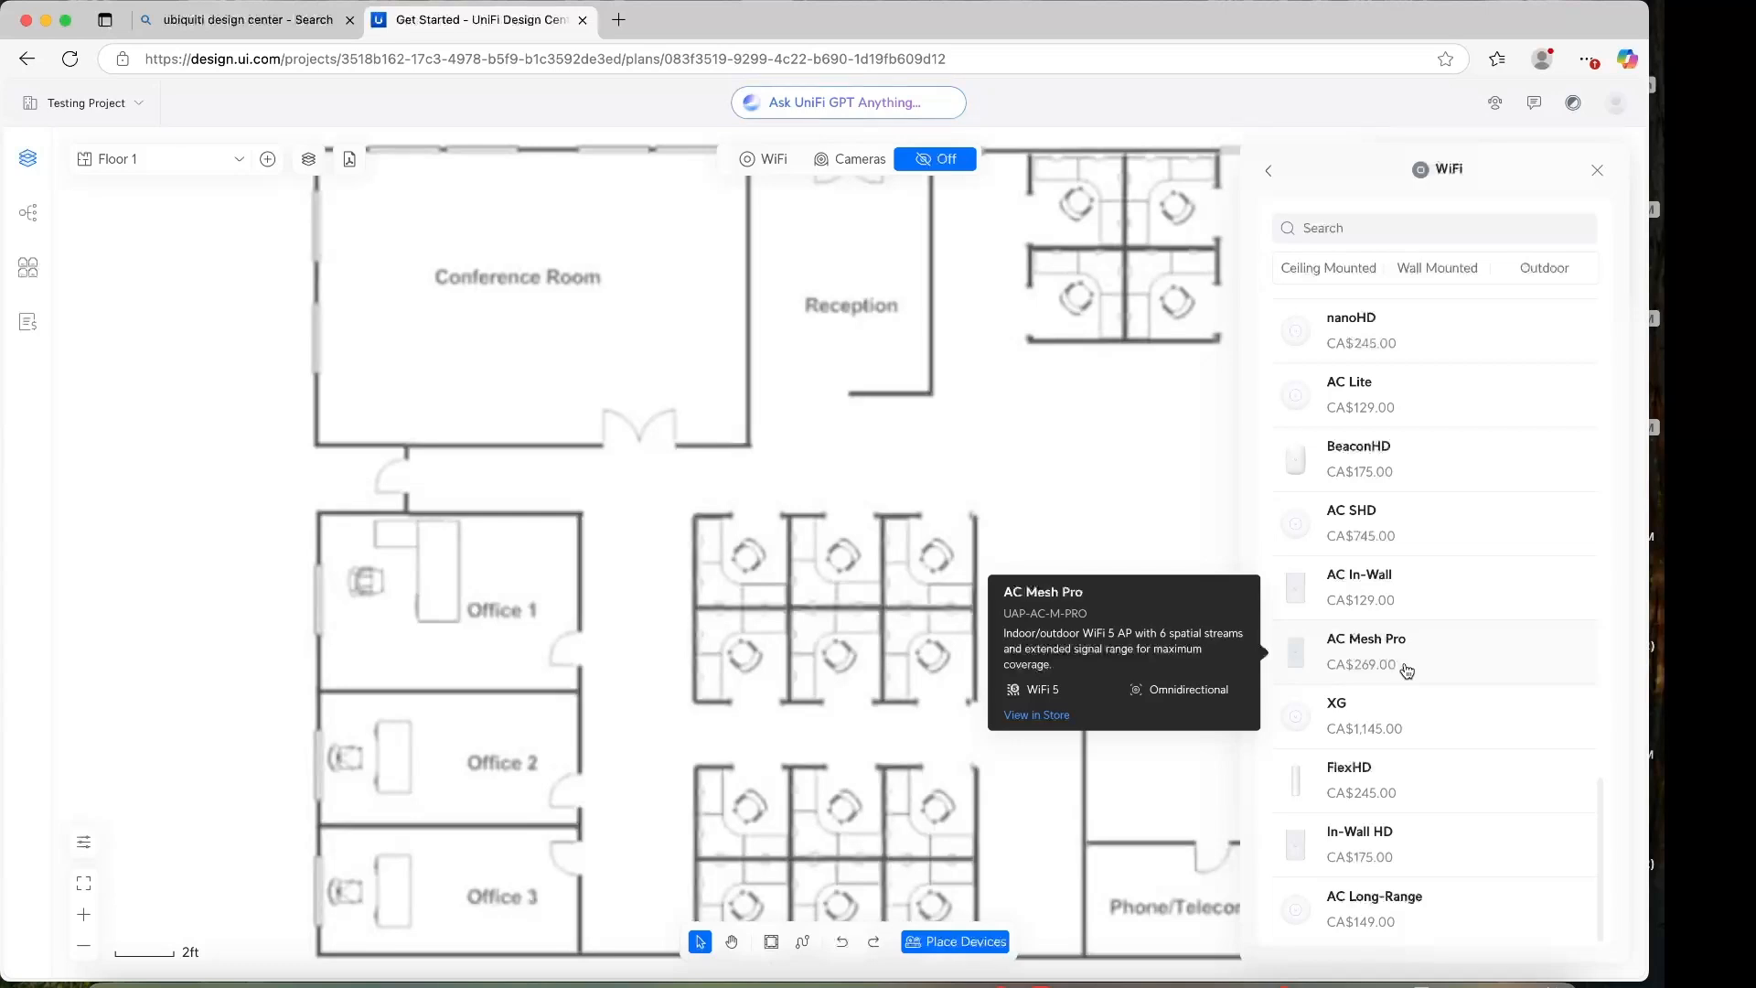
scroll(1436, 558, "up", 3)
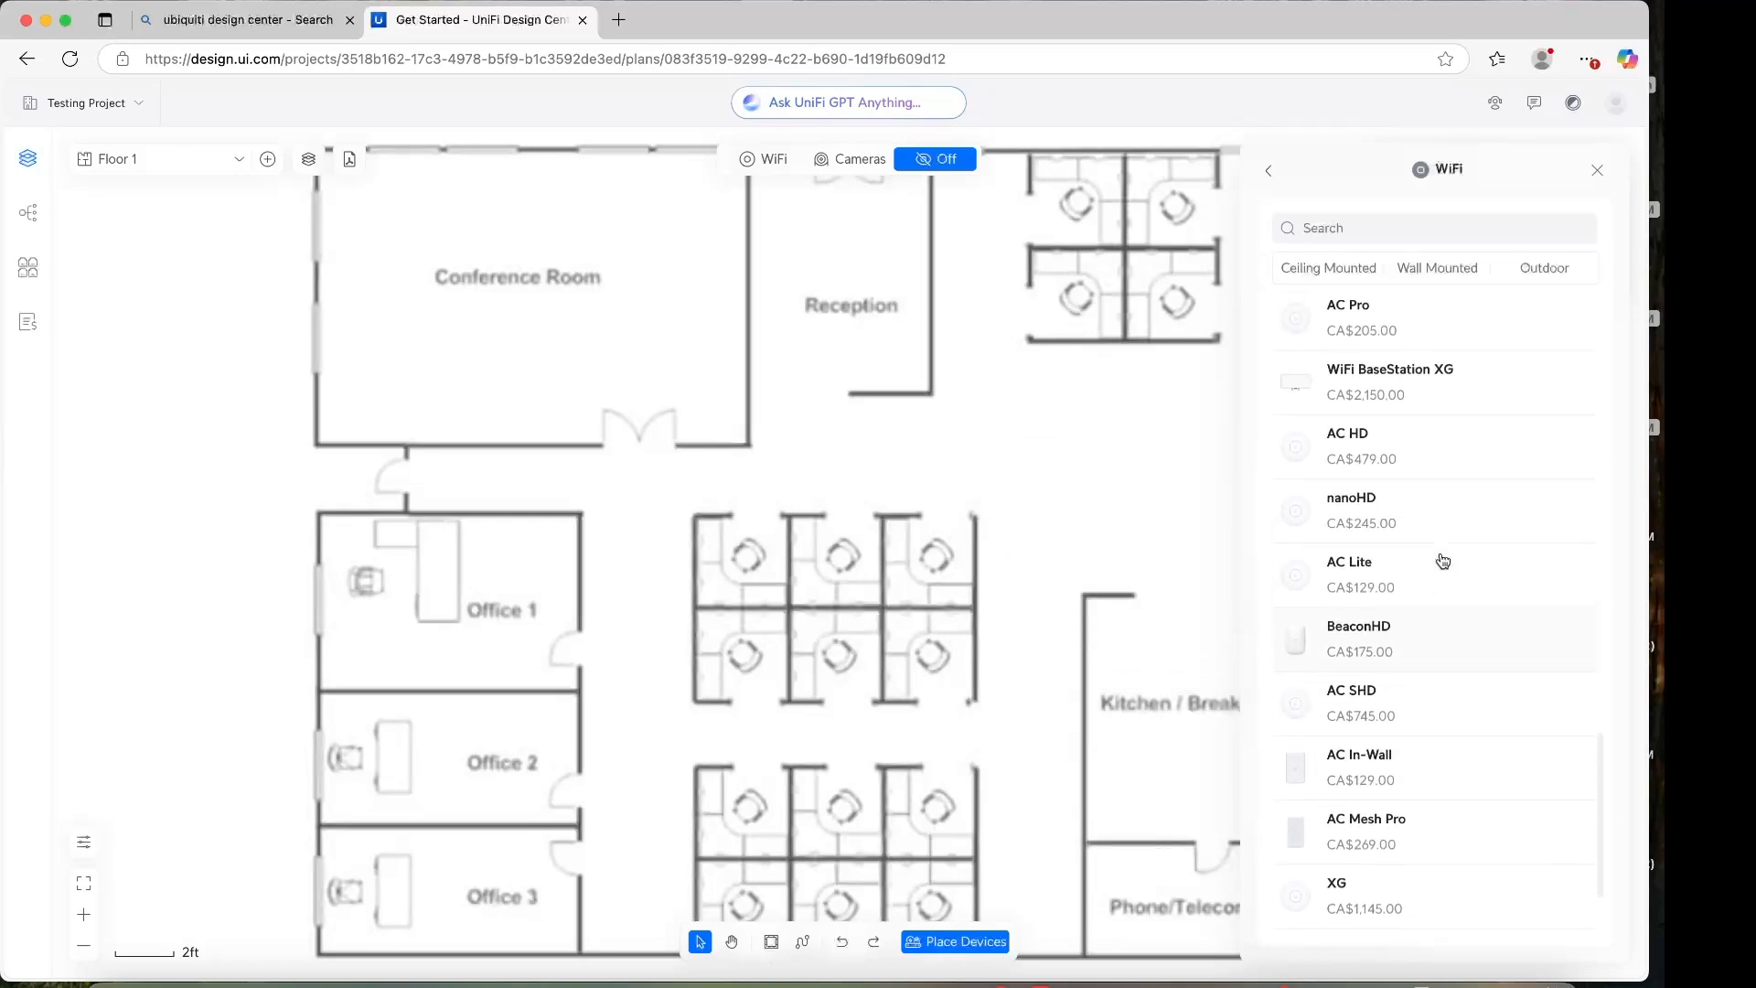
left_click(1399, 319)
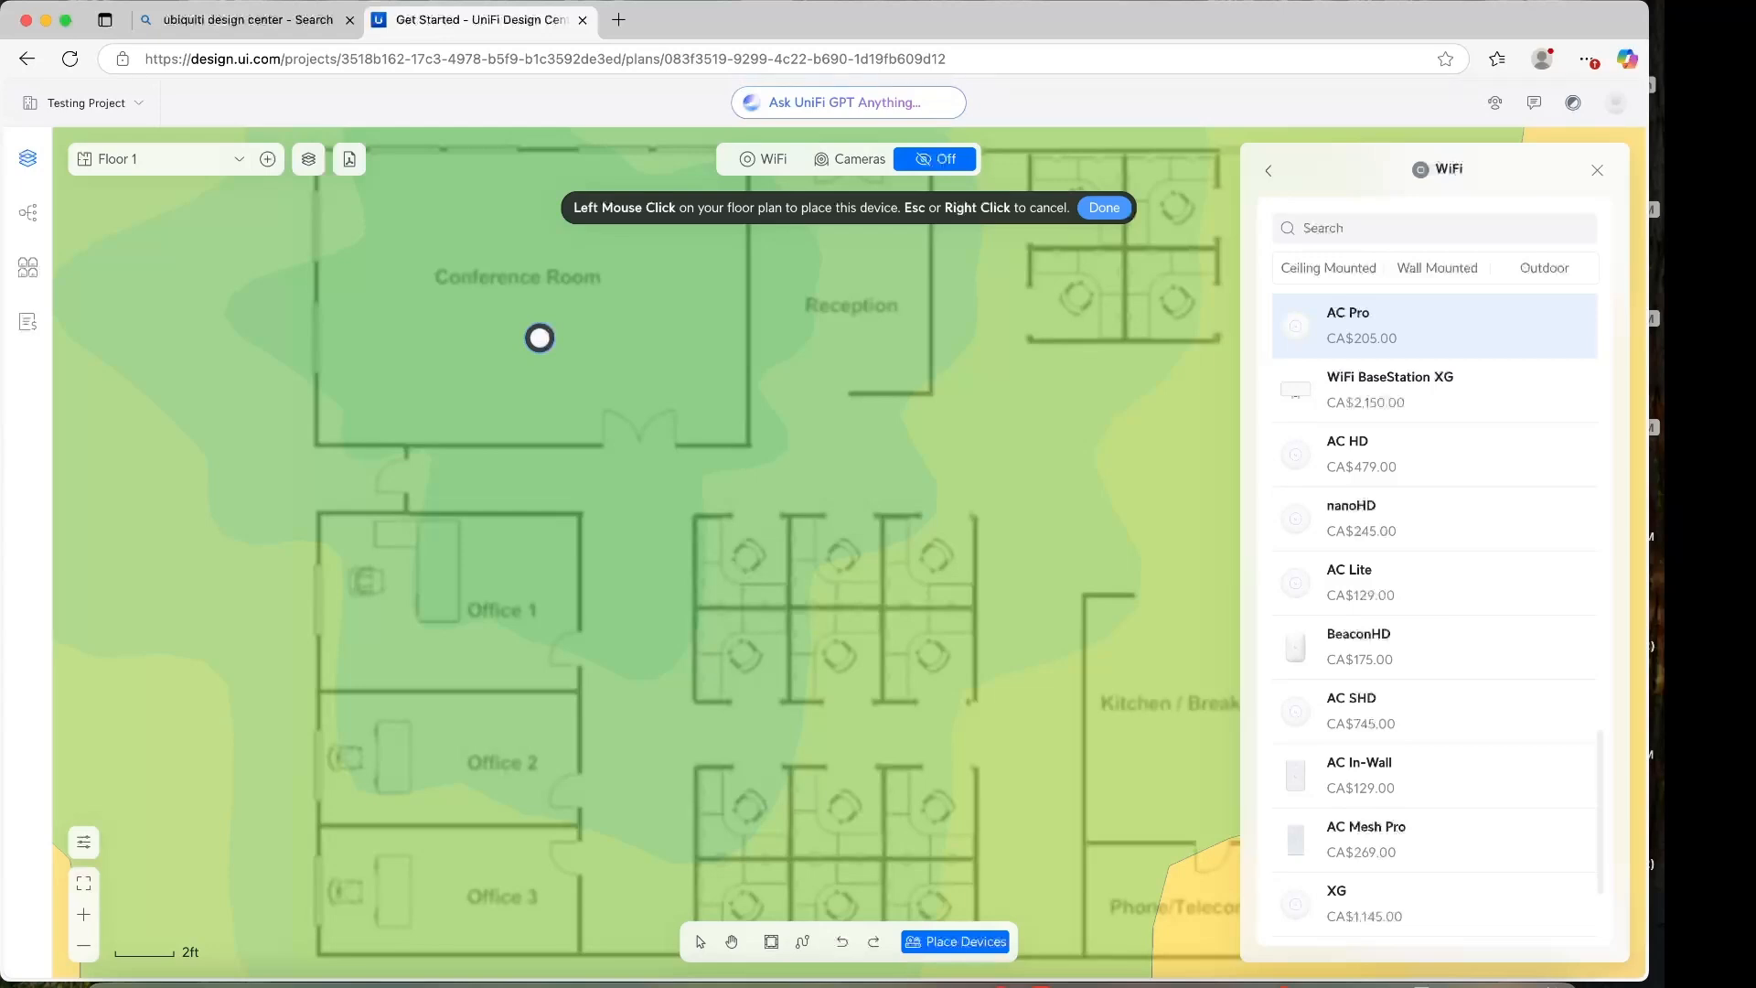
left_click(507, 315)
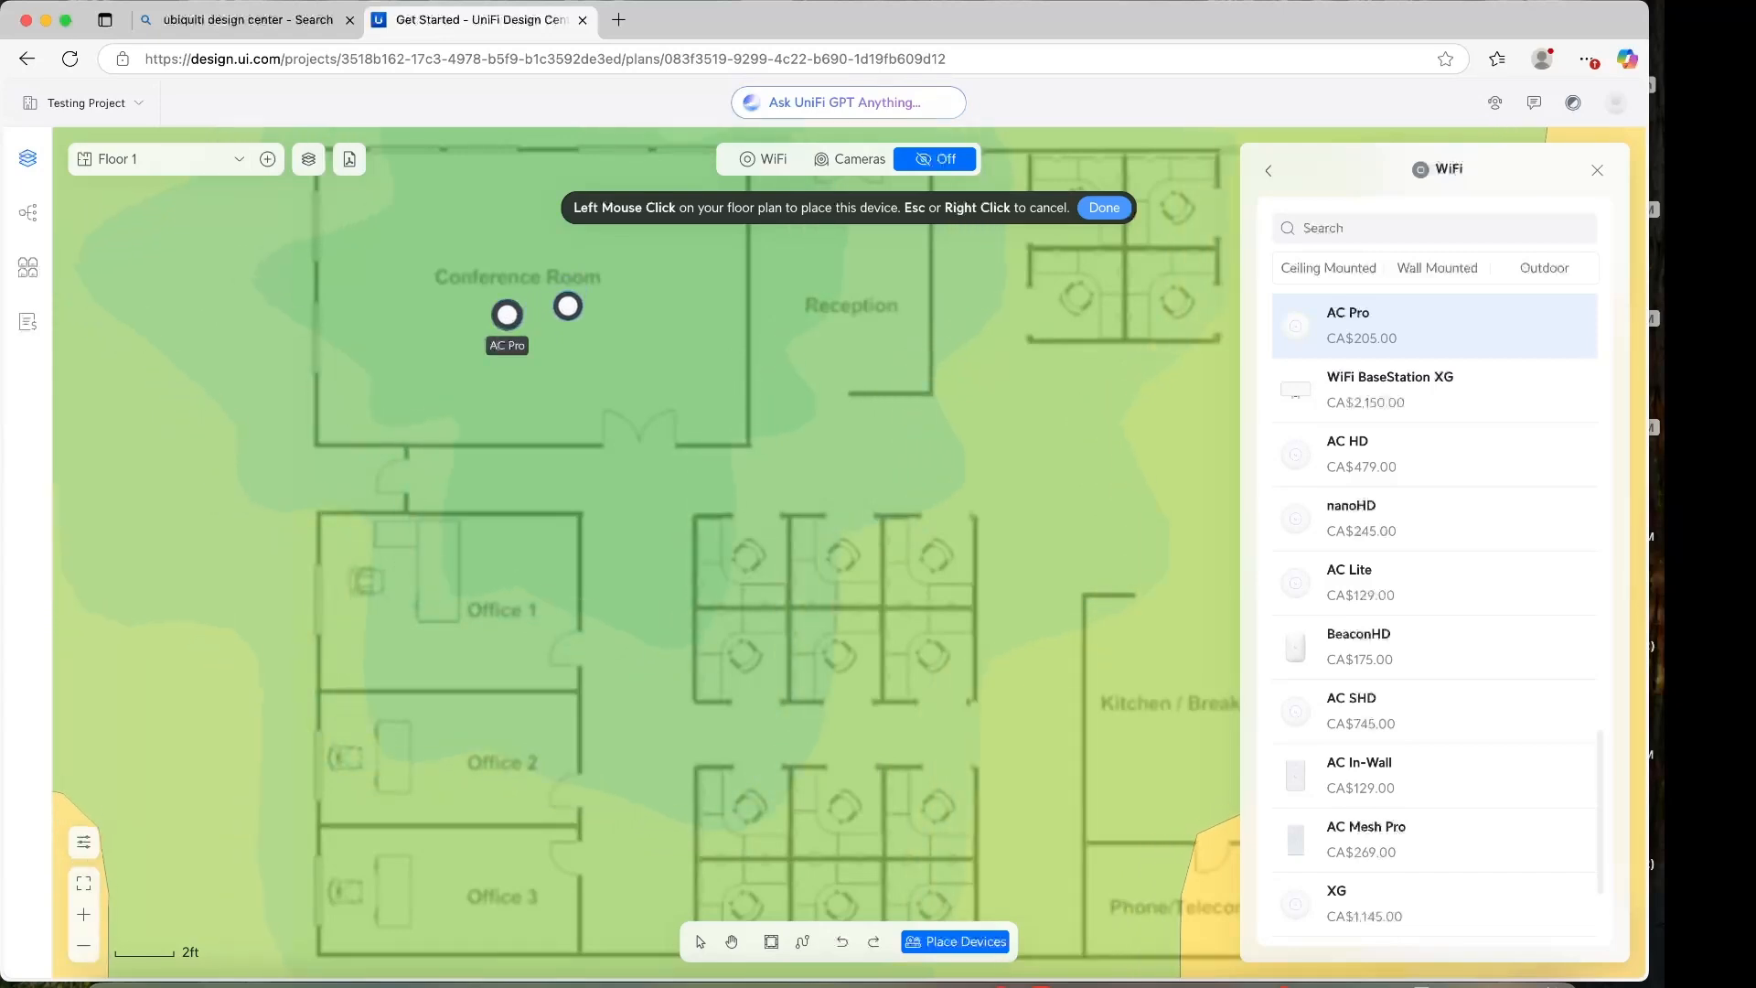
key("Escape")
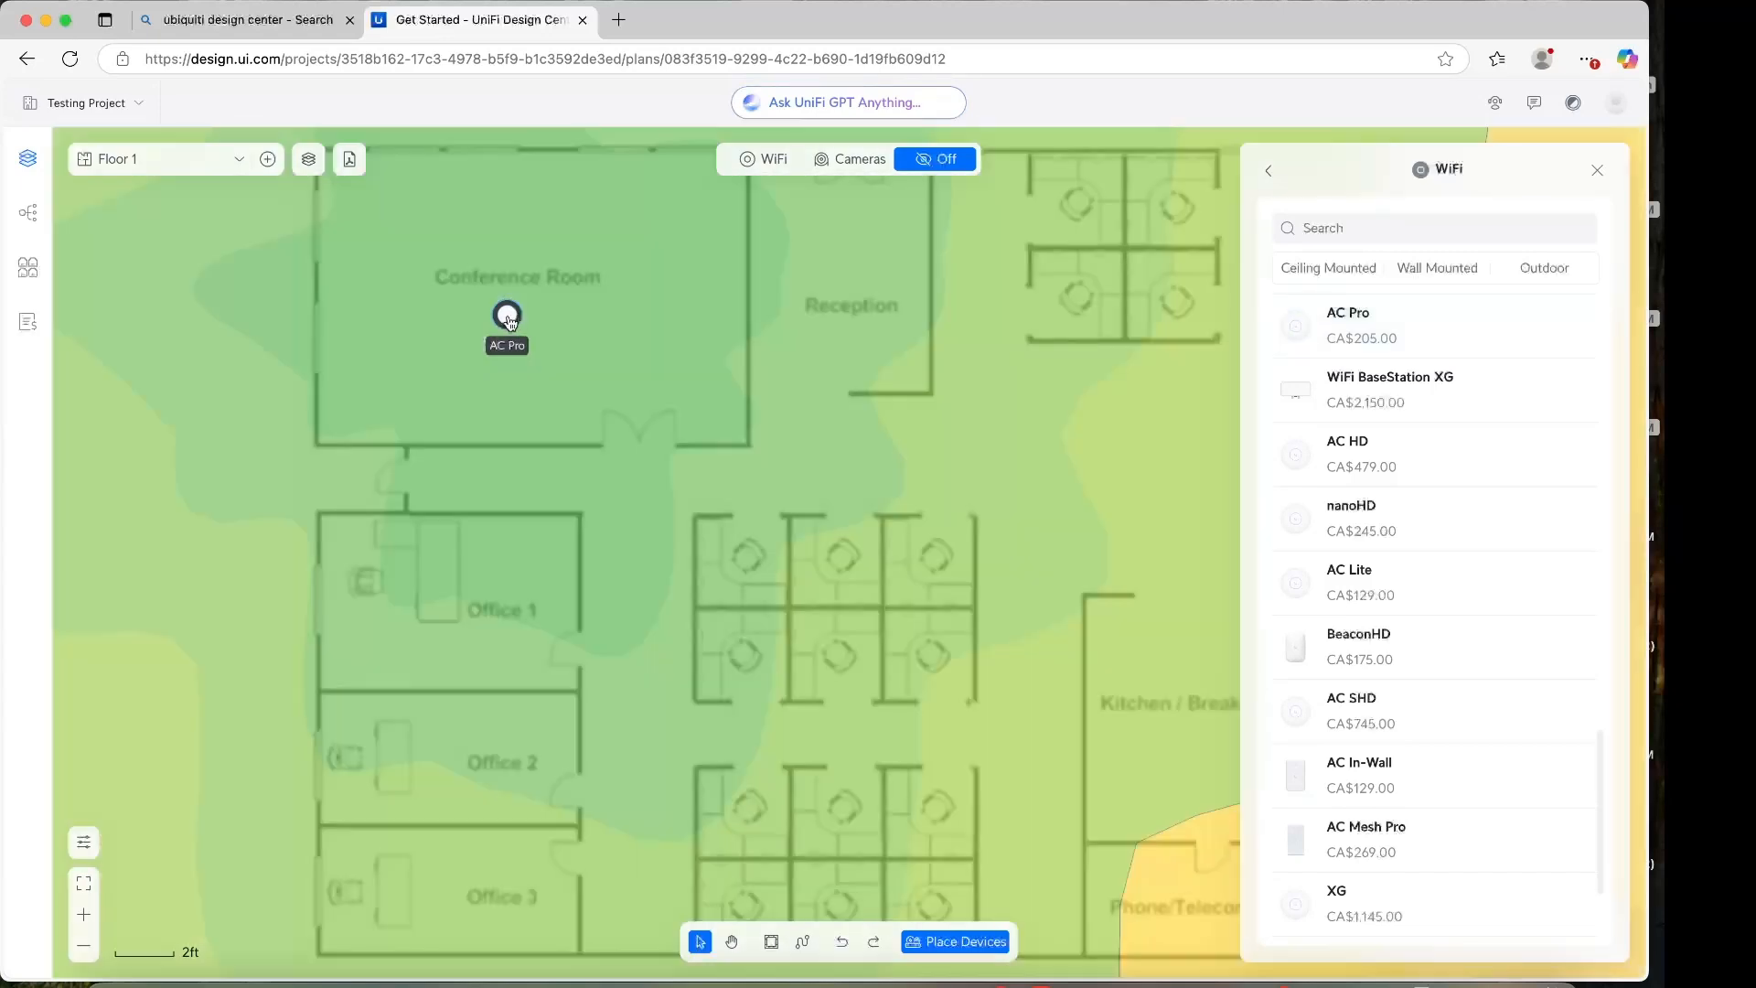
left_click(507, 317)
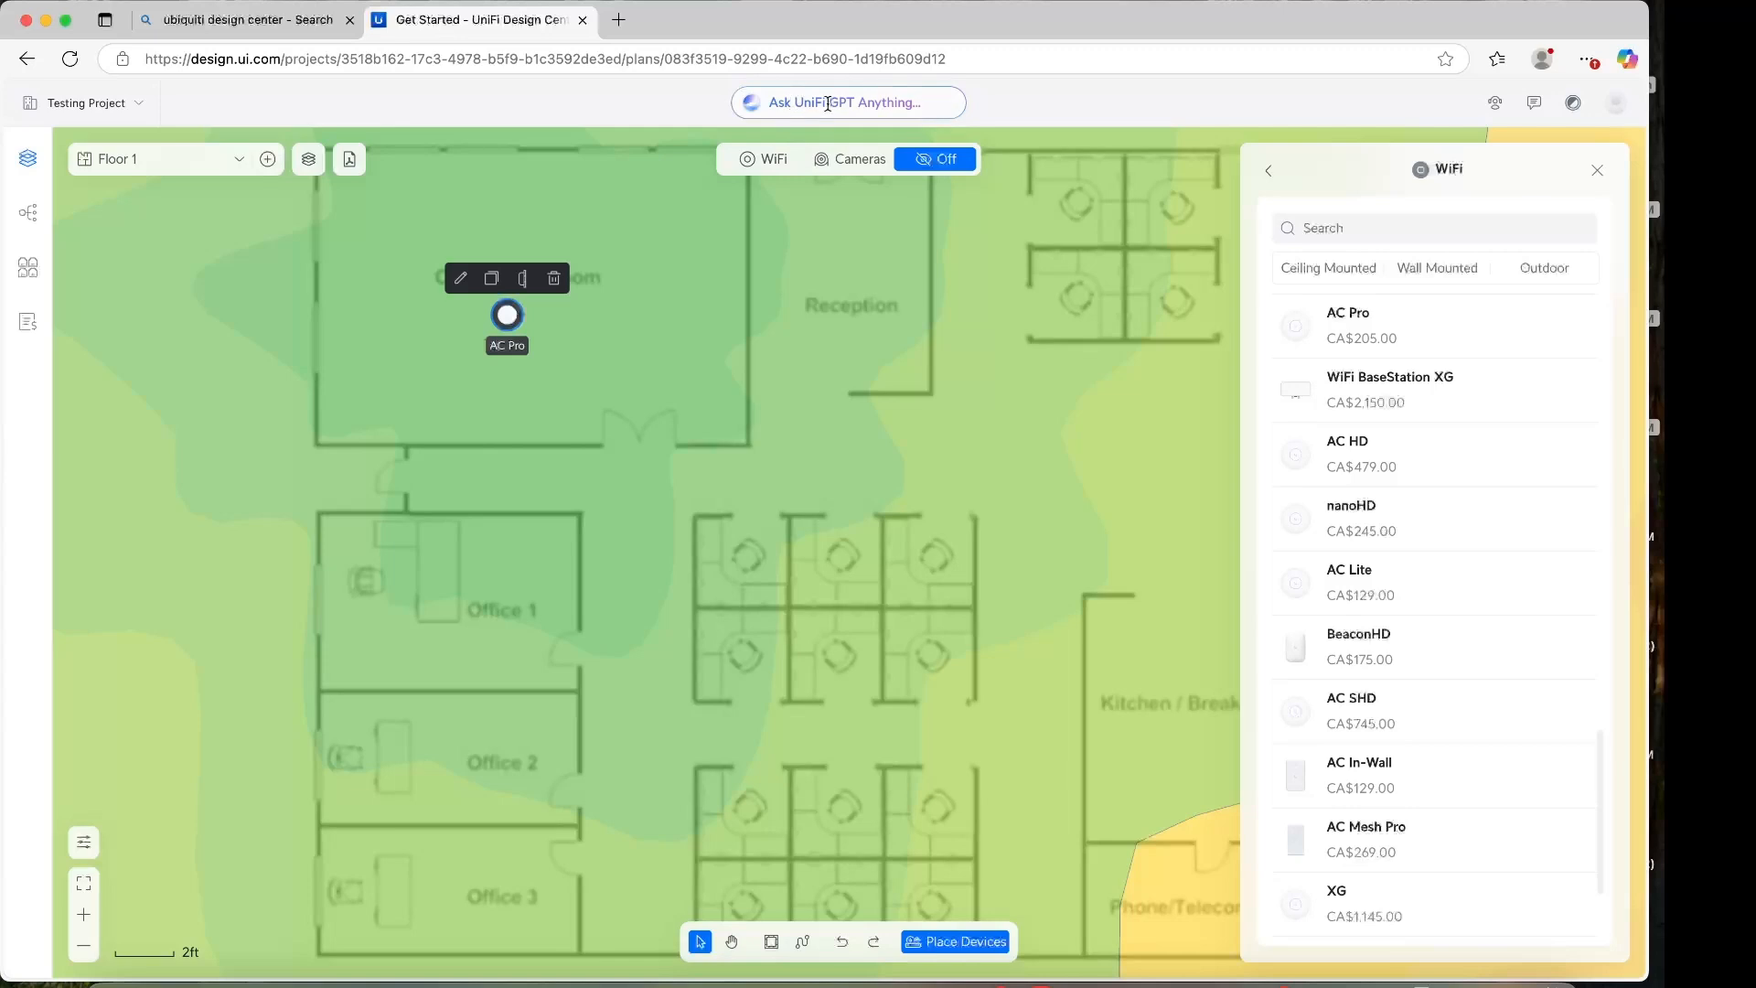
Step: Ask UniFi GPT "what the coverage for u6 pro wifi access point", highlight the coverage figure in the answer and close the chat
left_click(845, 102)
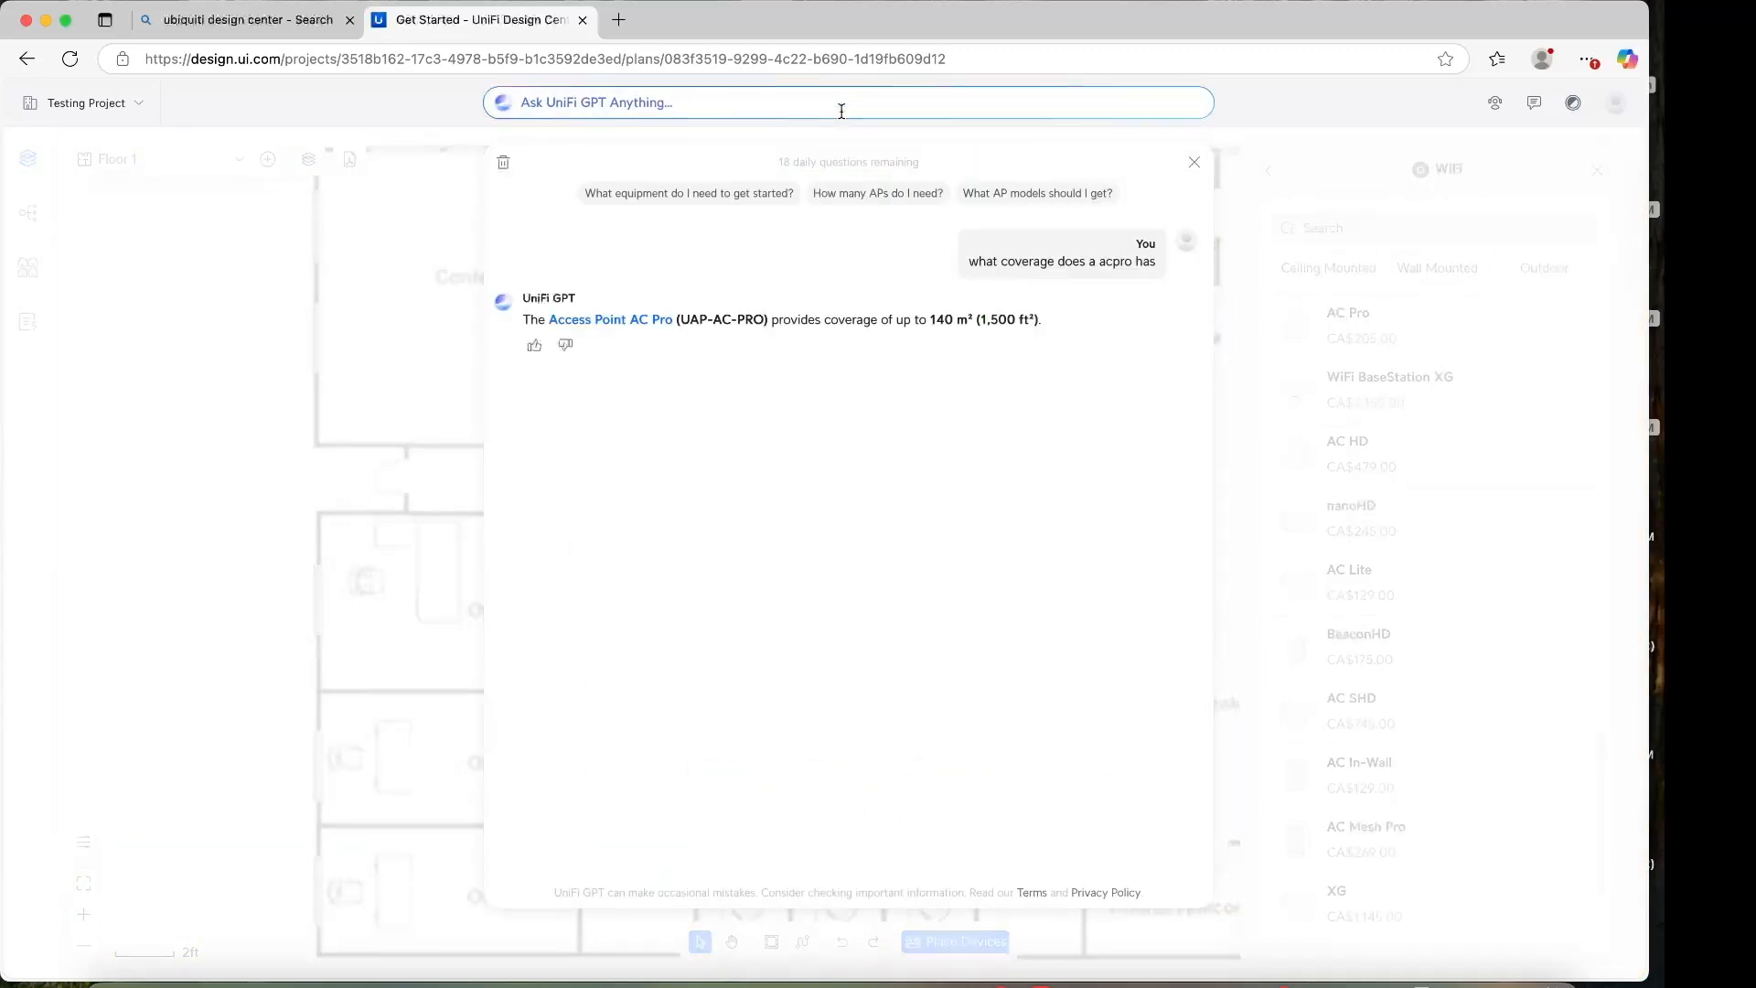
type("what")
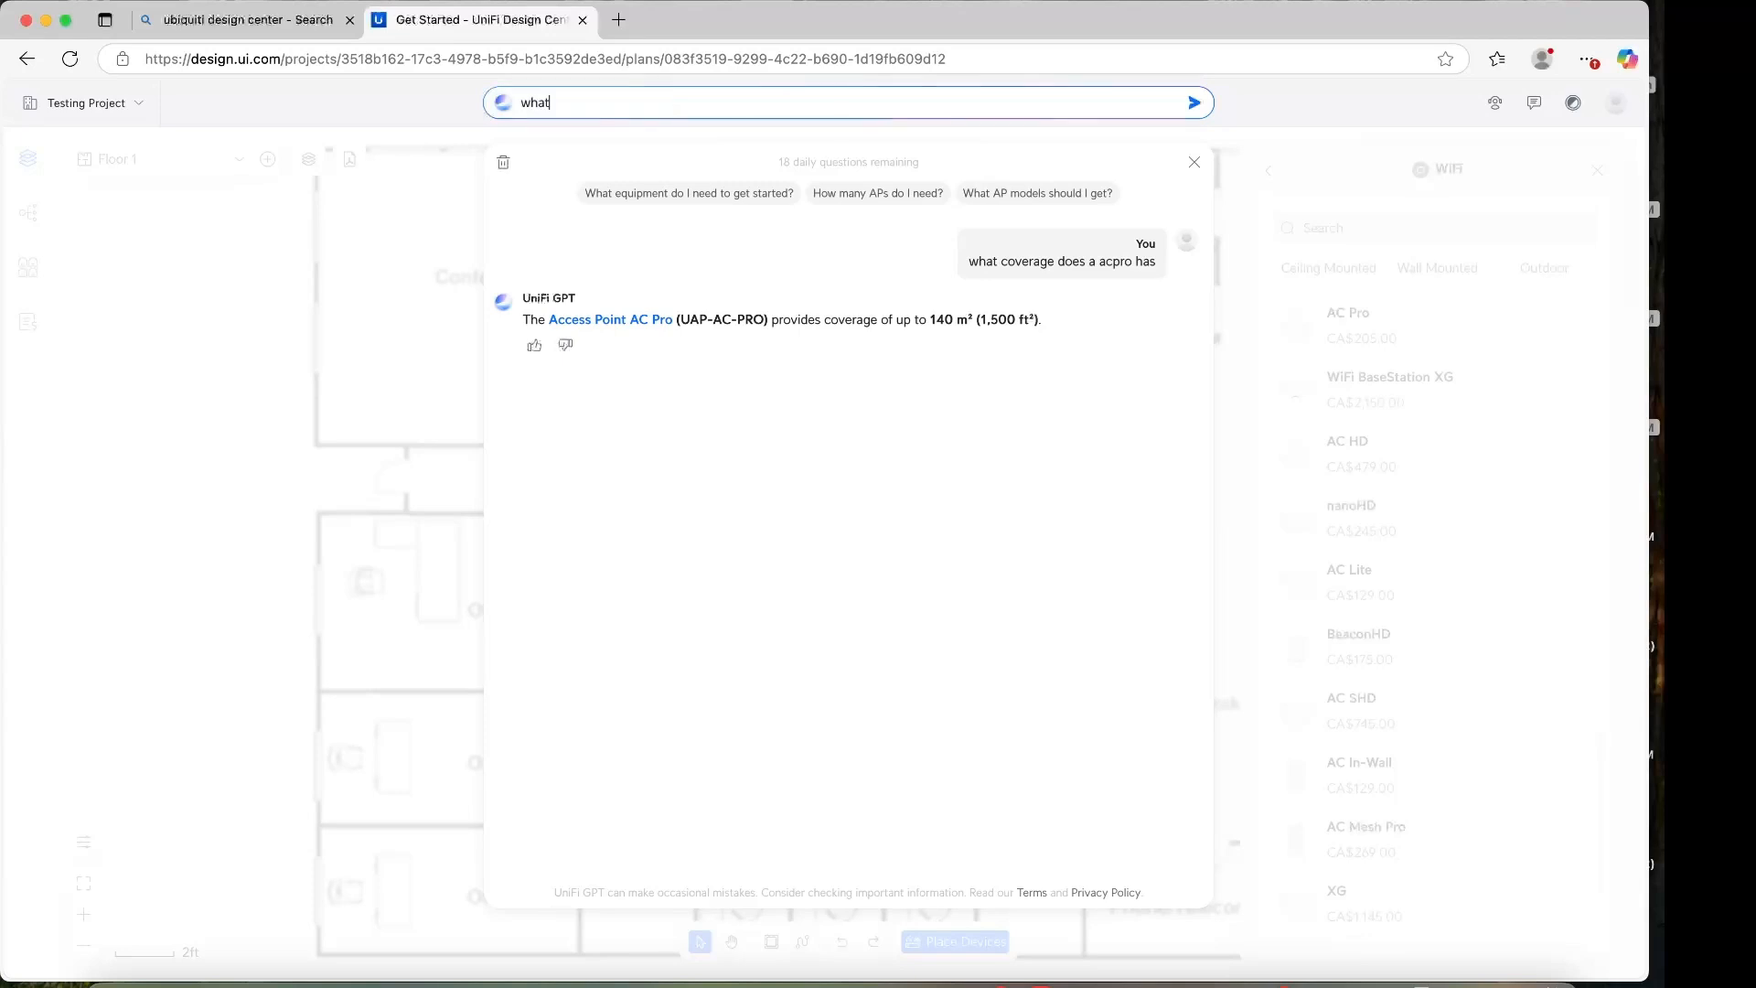
type(" the coverage for u6 pro wifi")
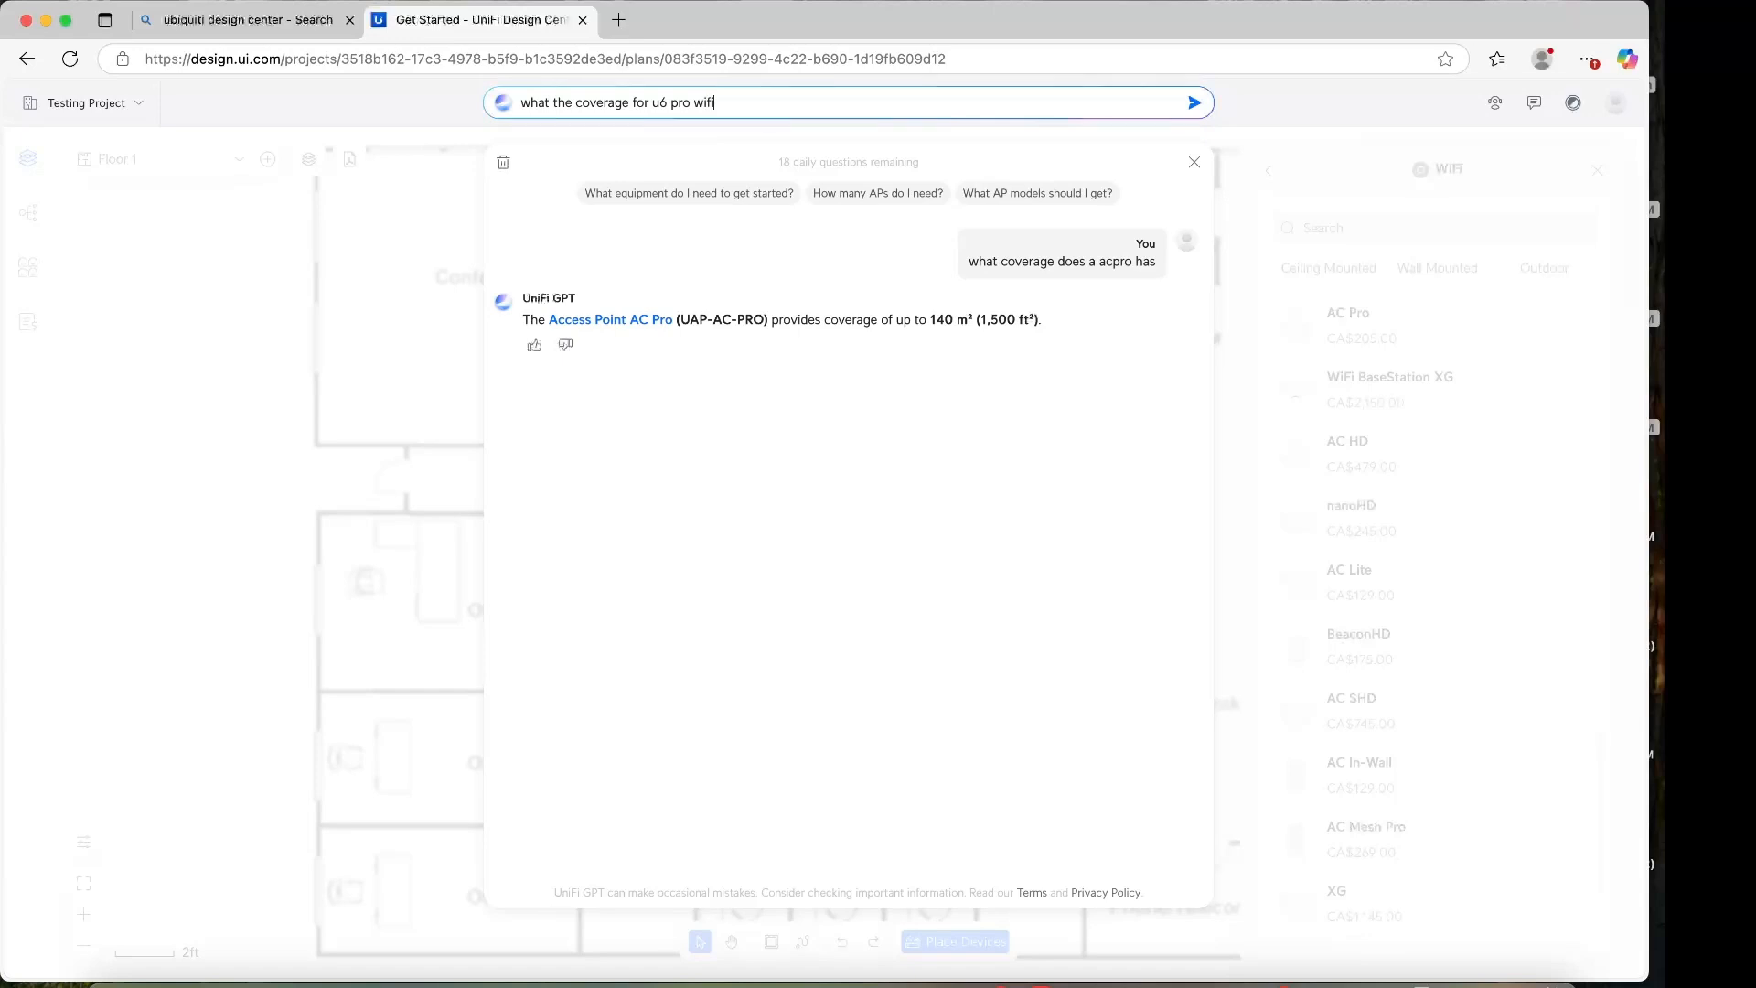
type(" access pii")
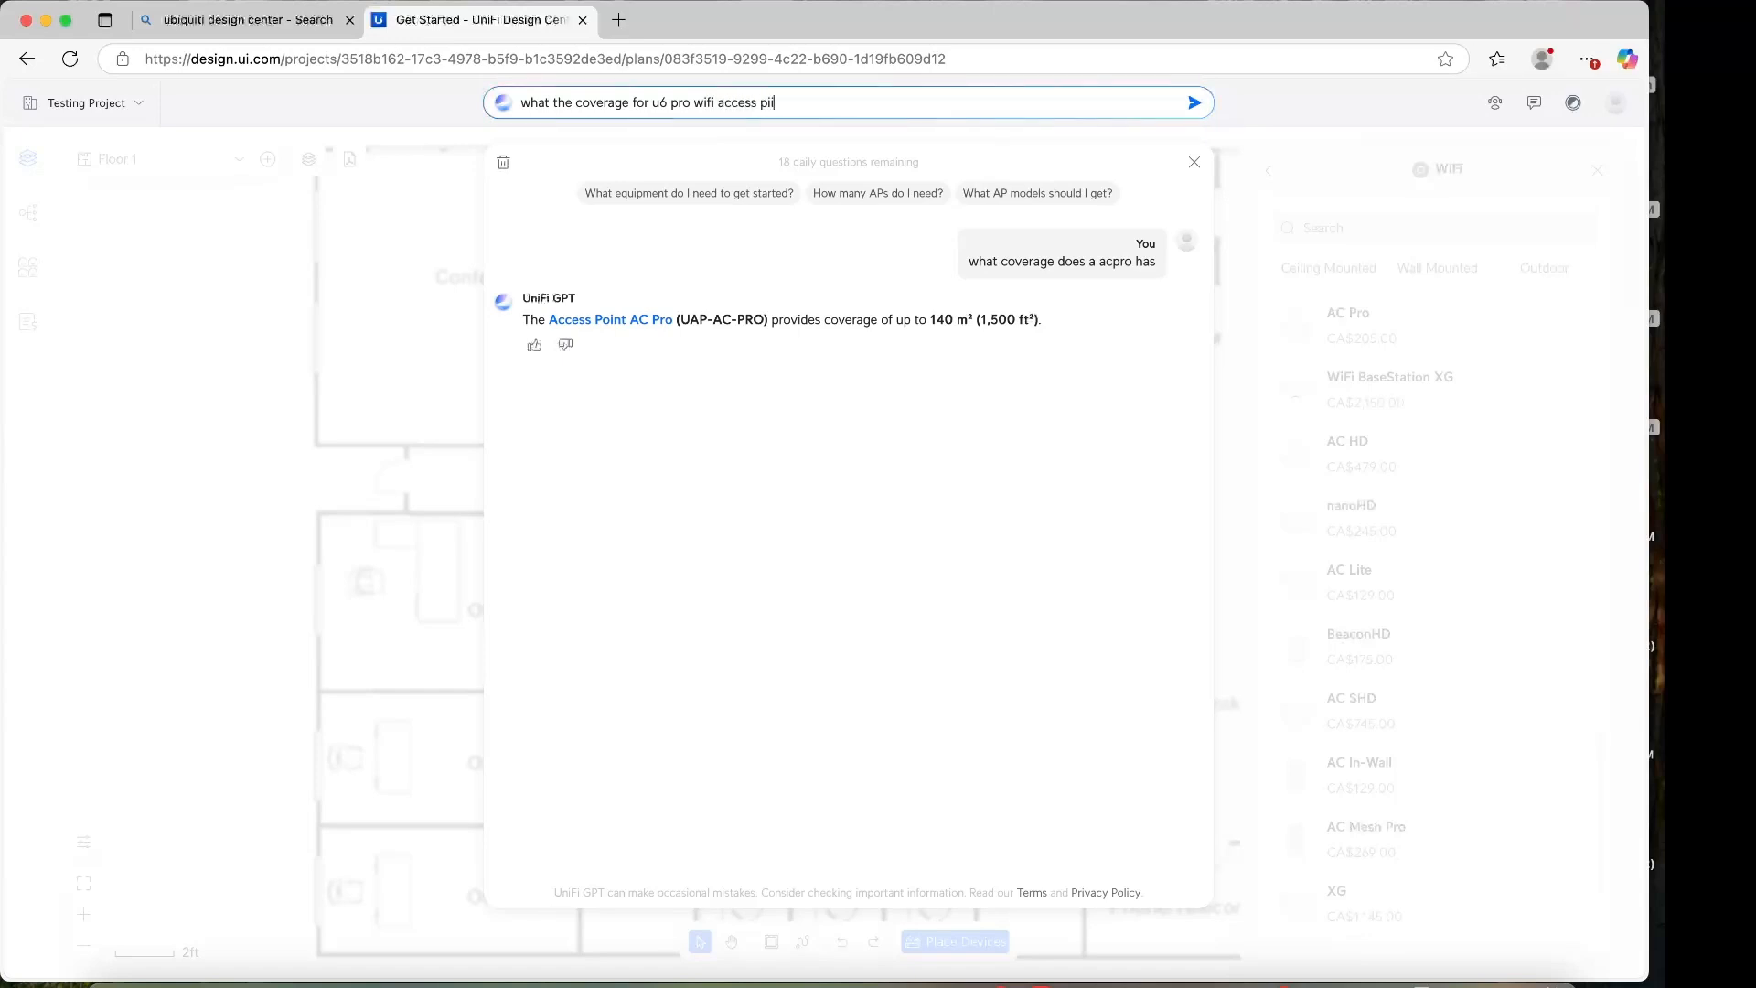
key("BackSpace")
key("BackSpace")
type("oint")
key("Return")
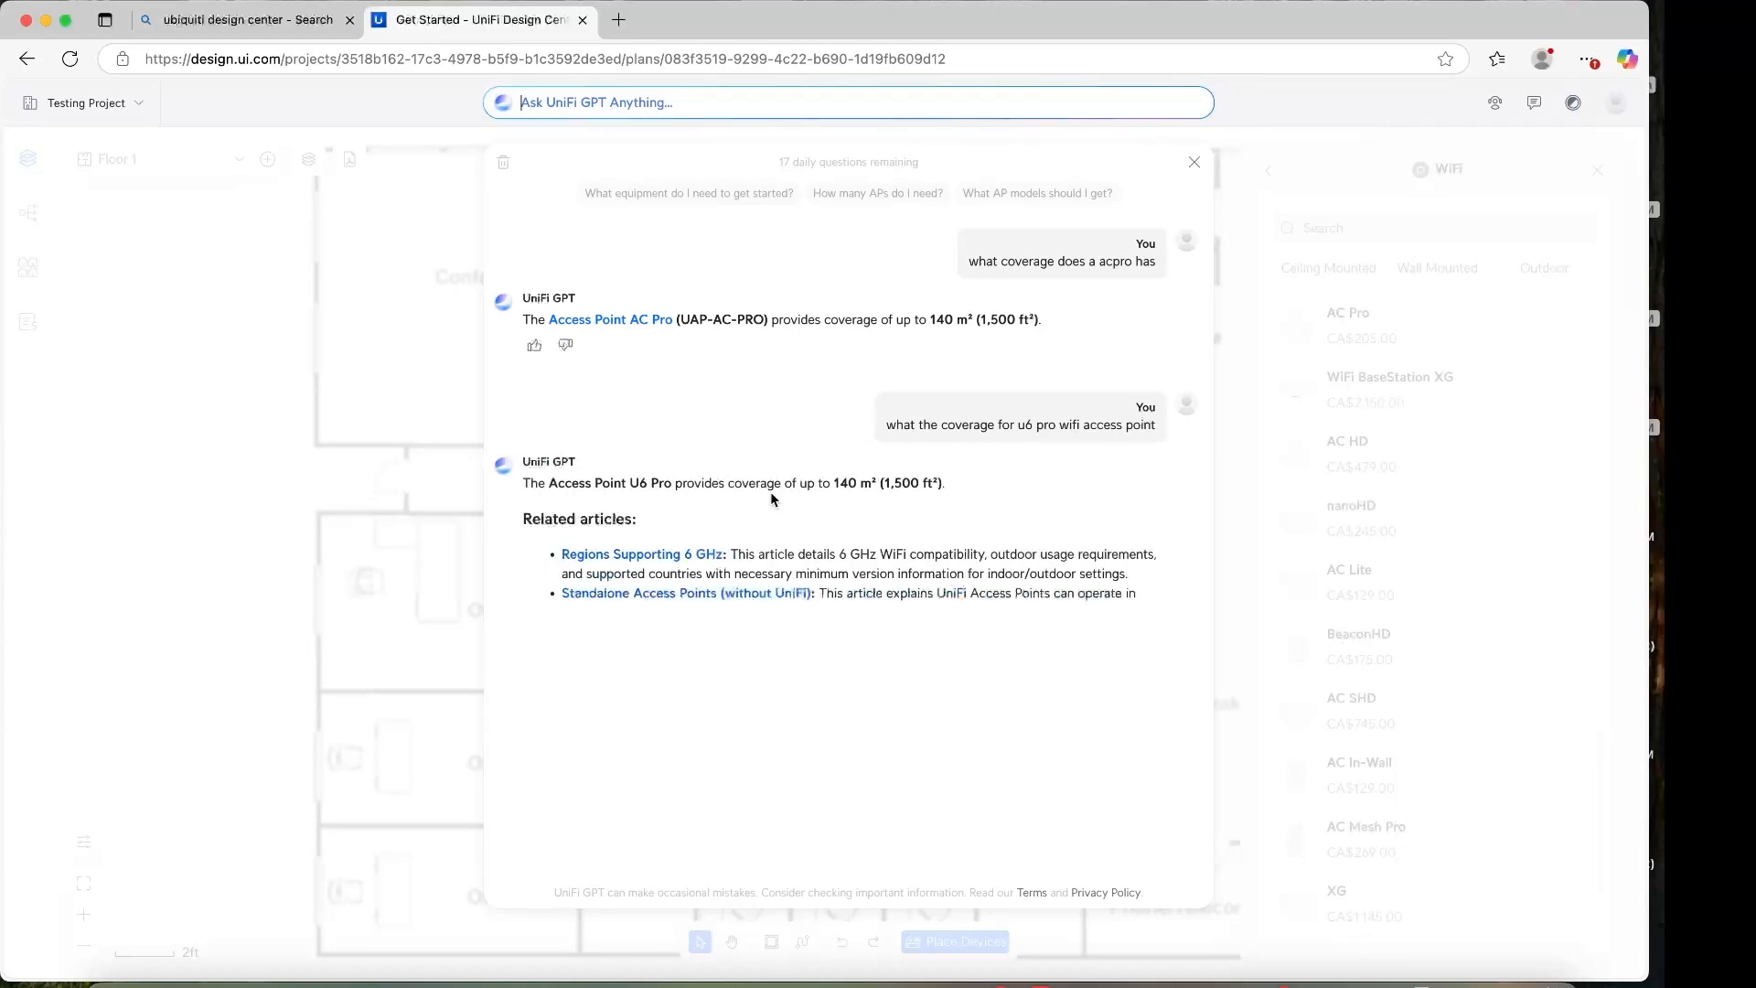
left_click_drag(687, 484, 951, 490)
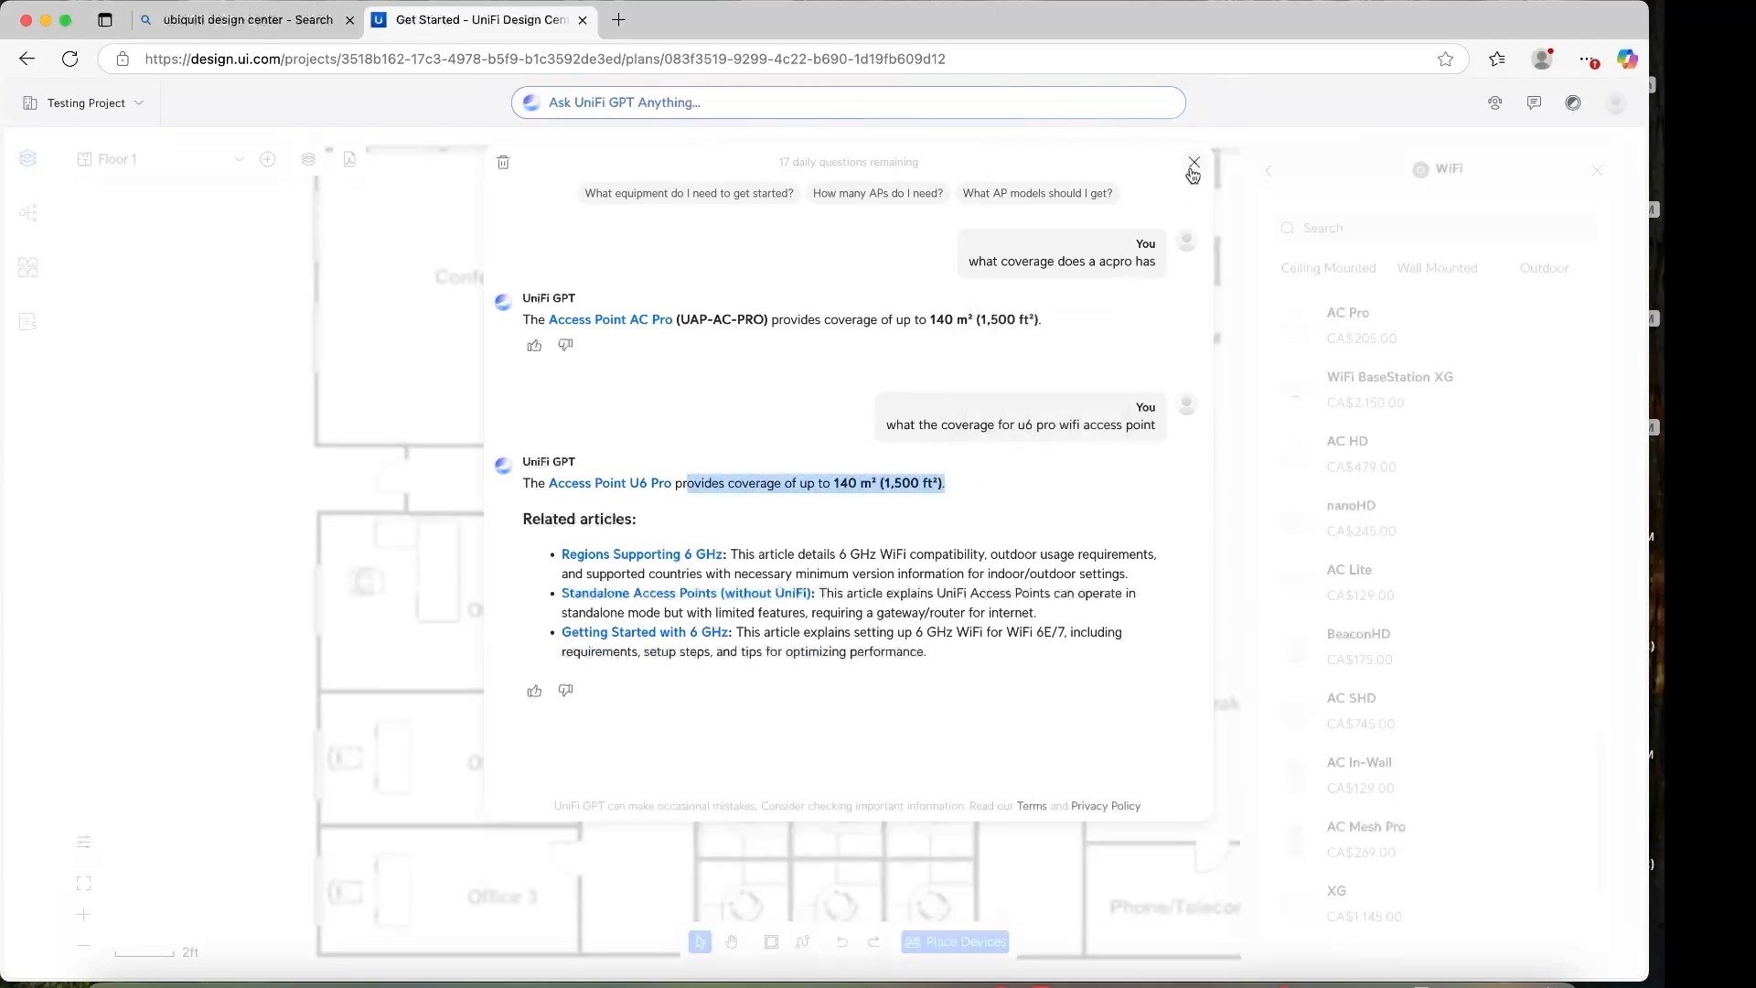
left_click(1194, 162)
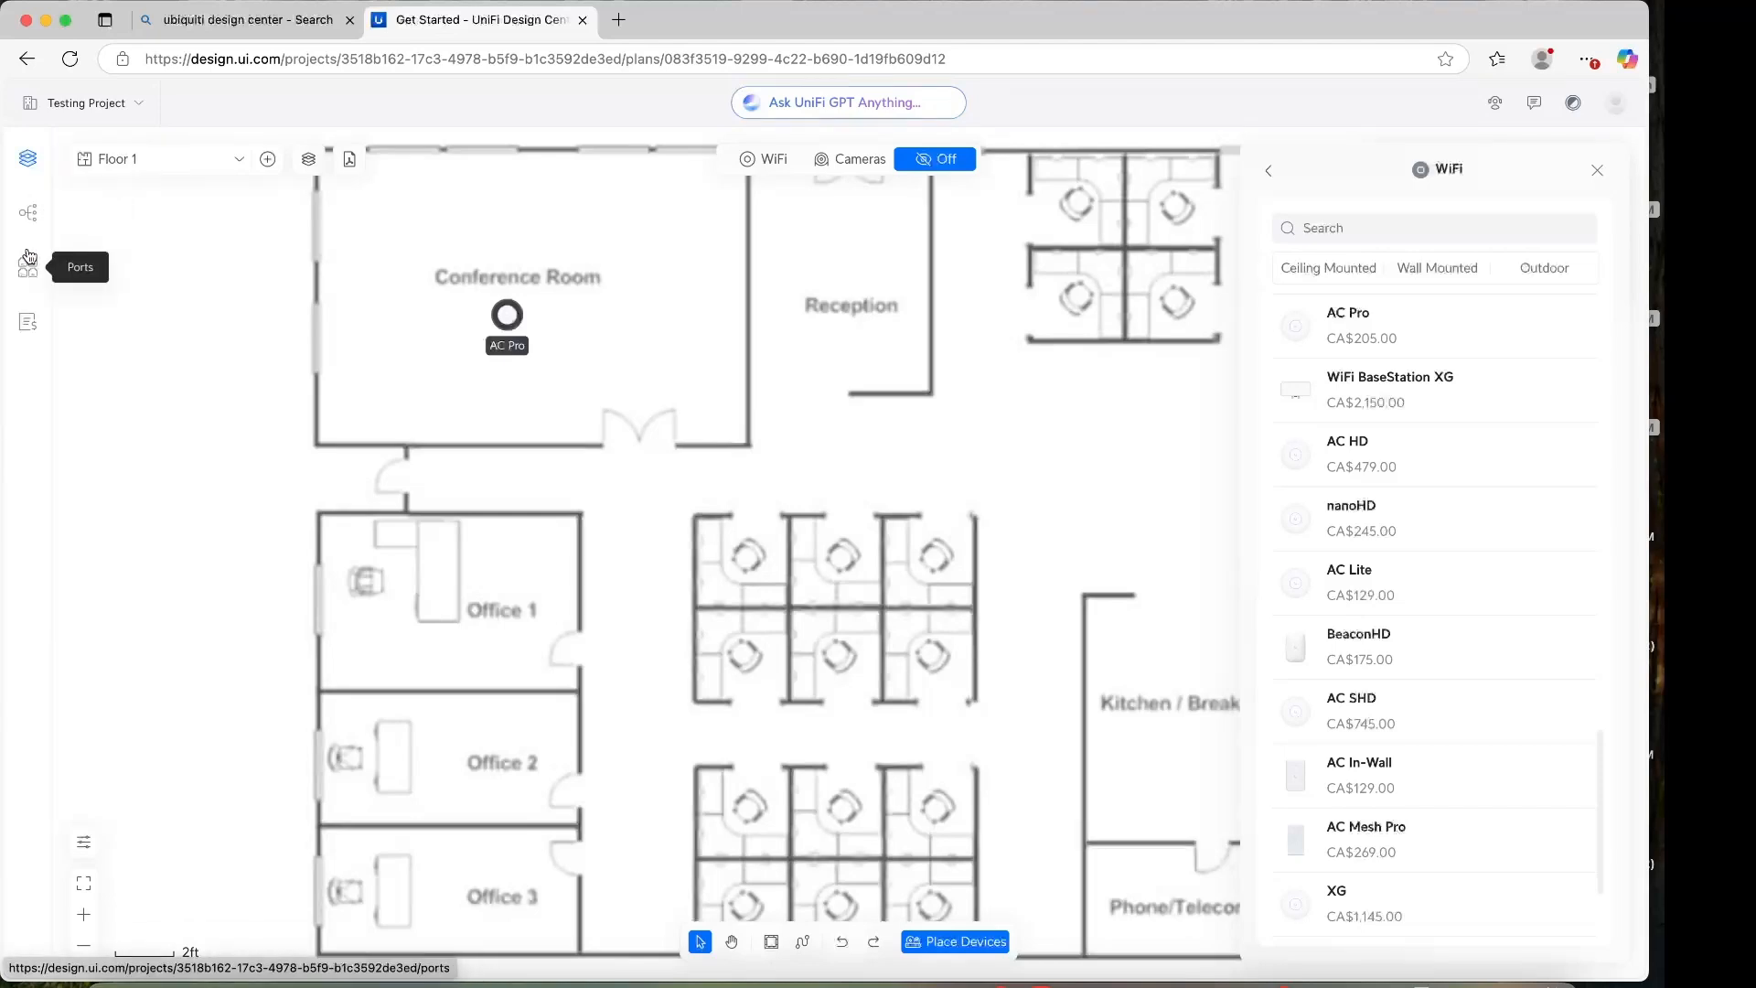
Step: Go to the project management list, view the settings of Testing Project and close them without making changes
left_click(75, 110)
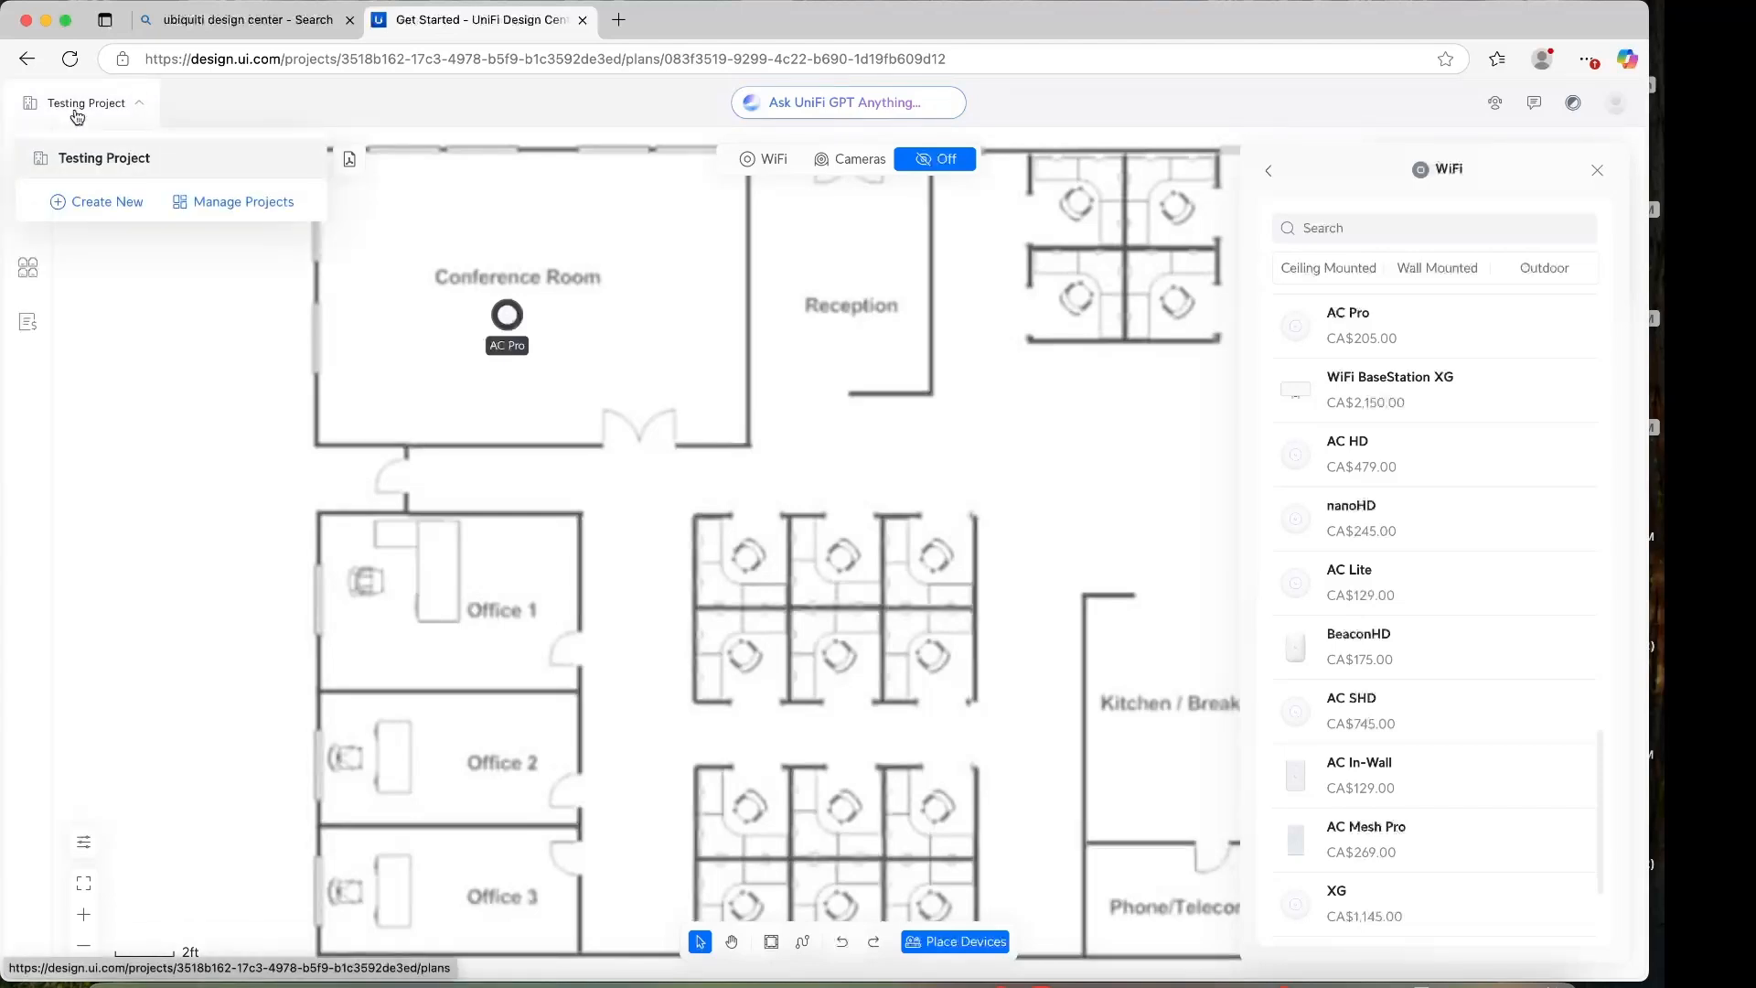
left_click(218, 203)
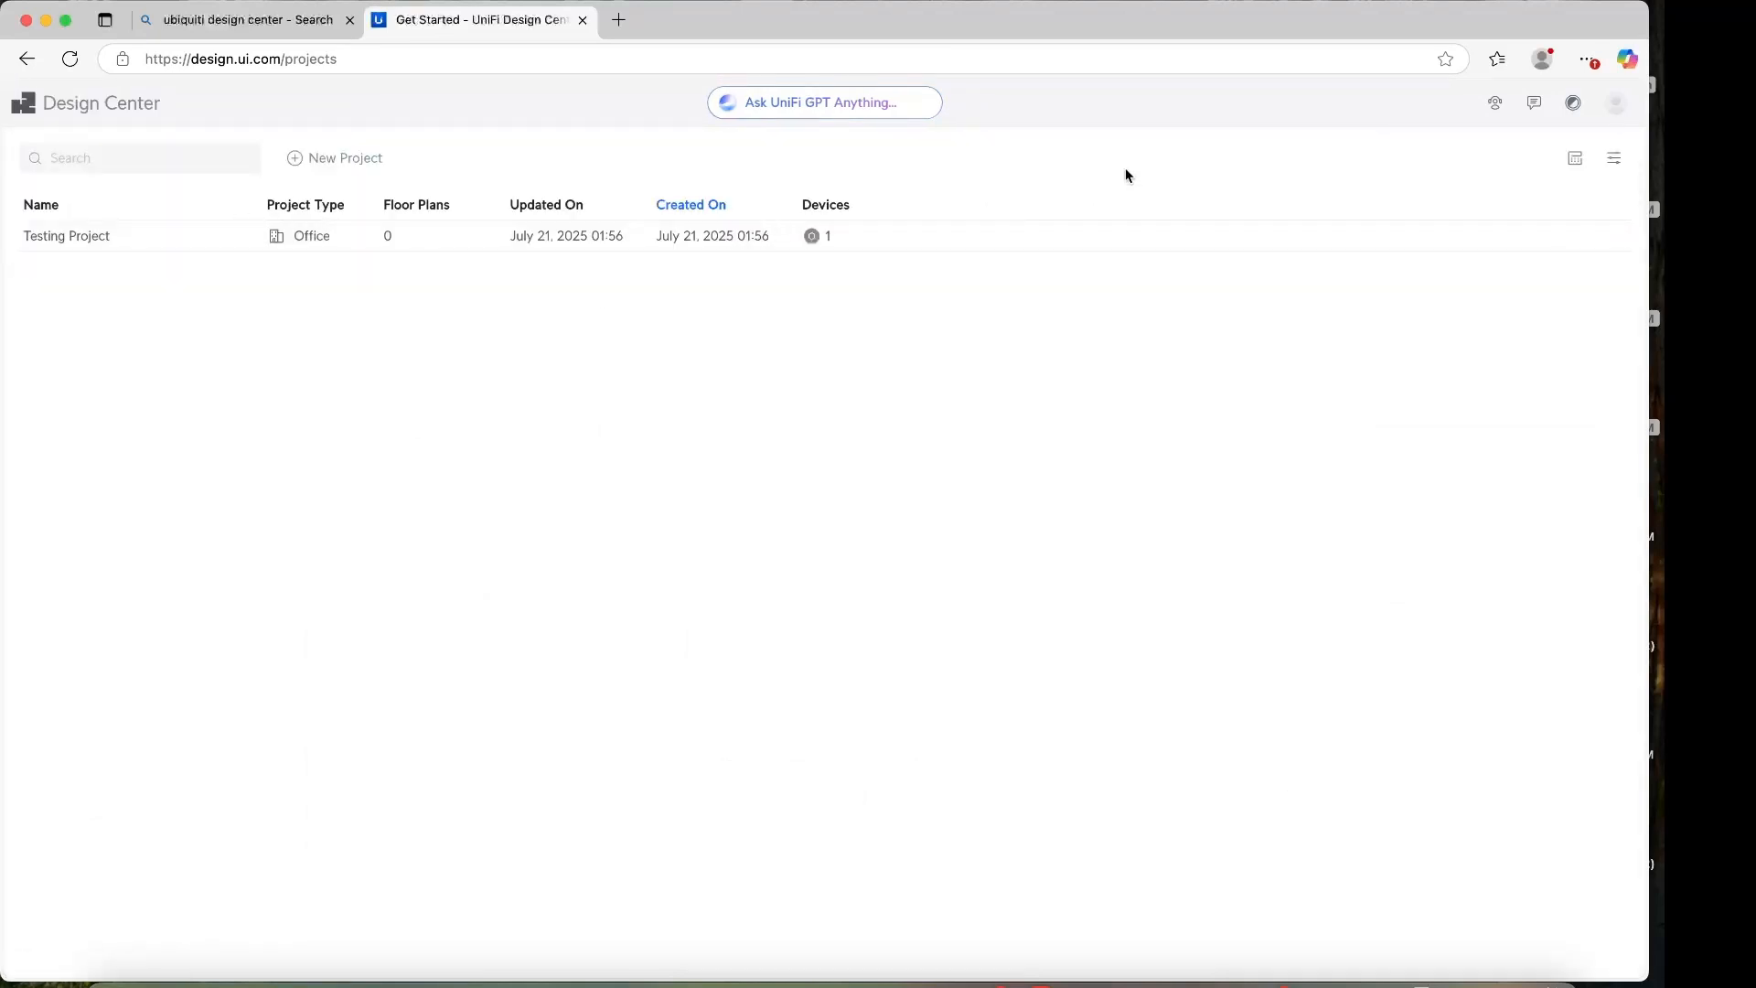
left_click(1600, 236)
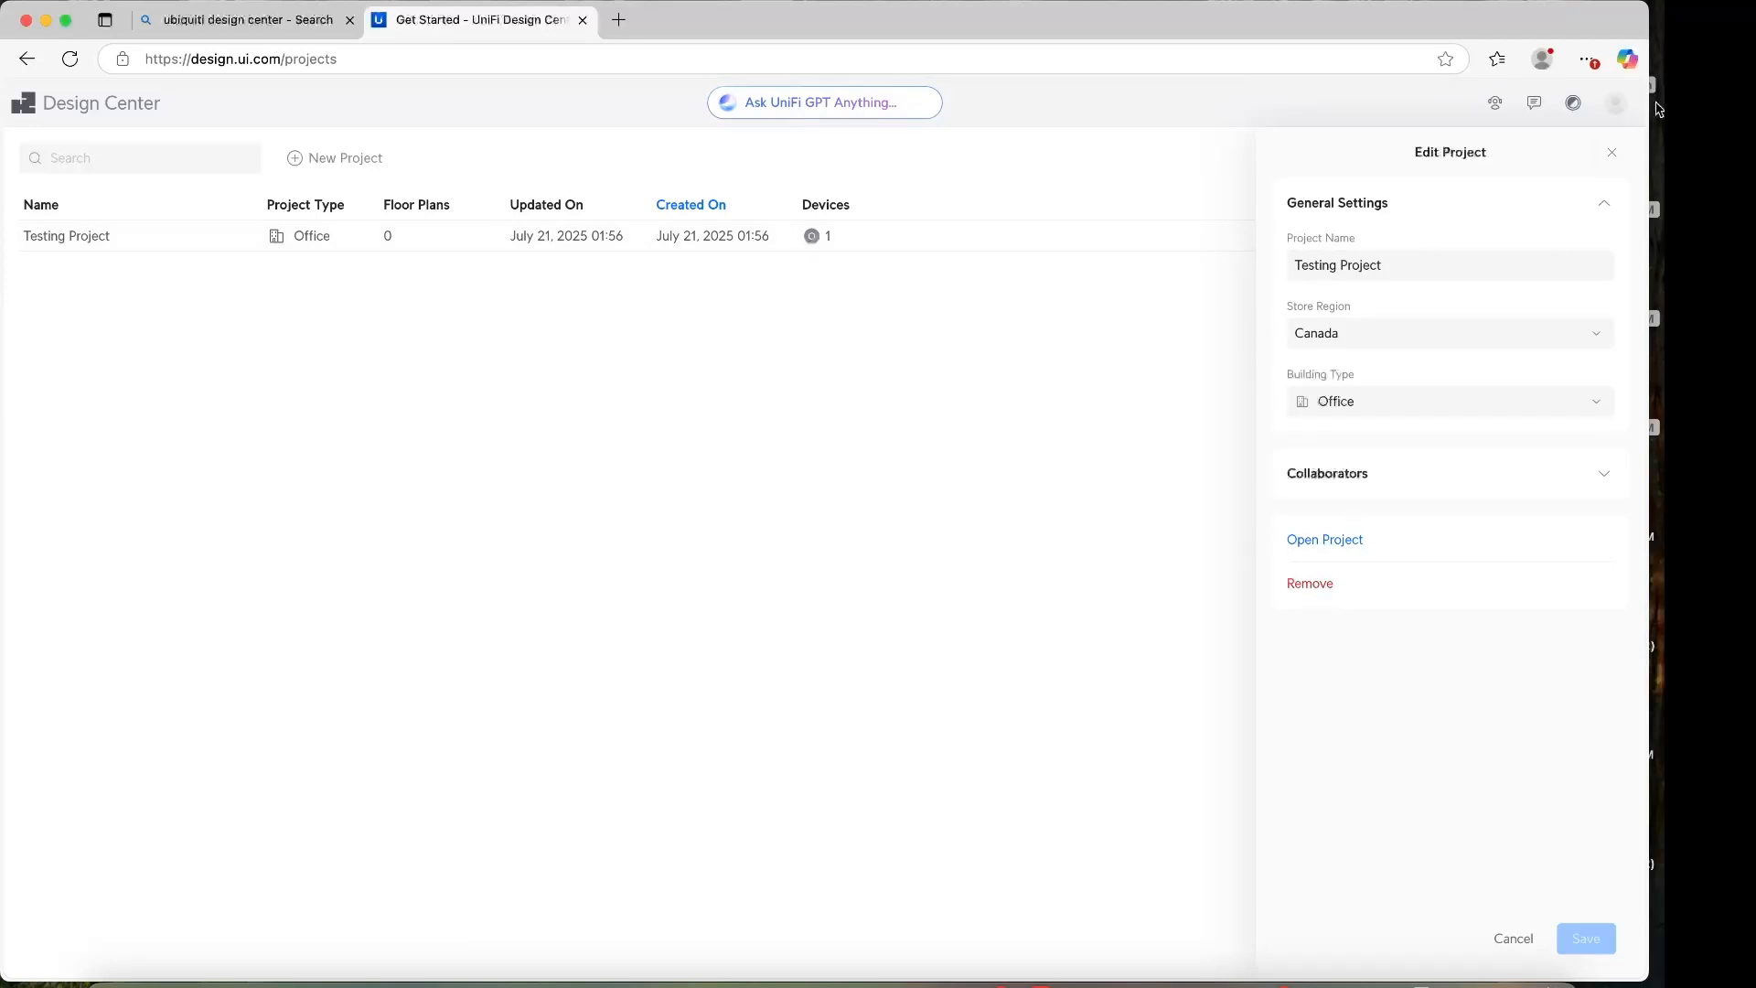
left_click(1612, 152)
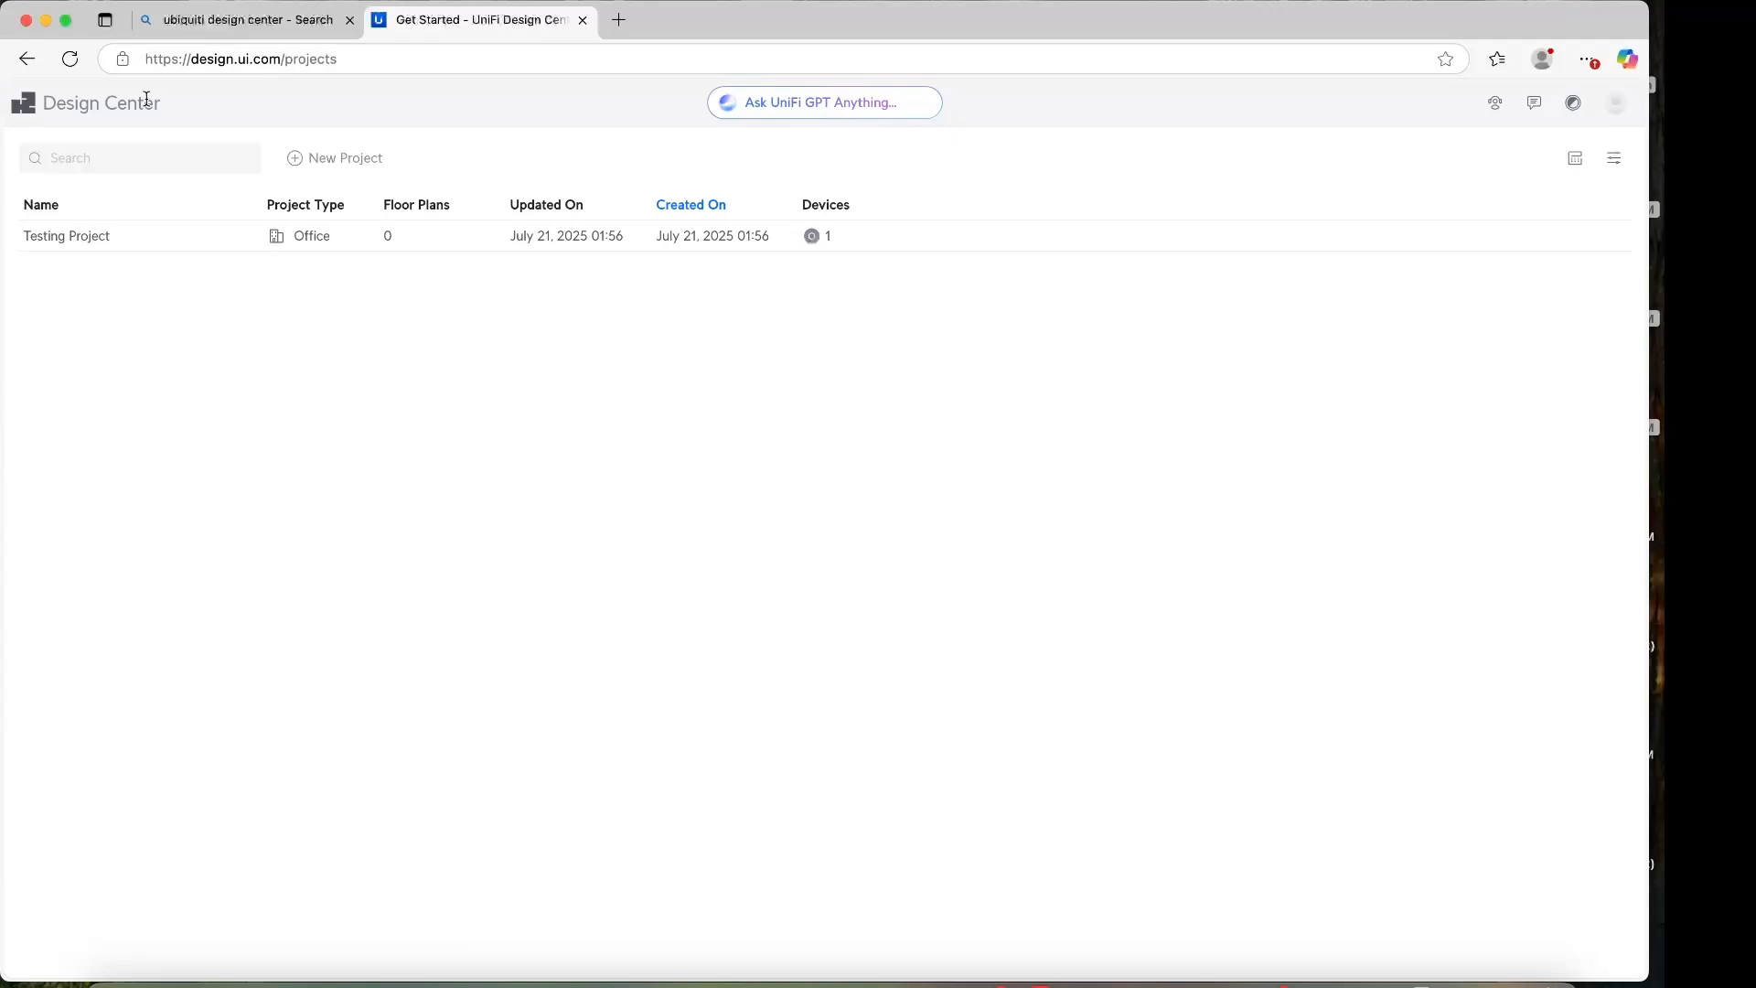